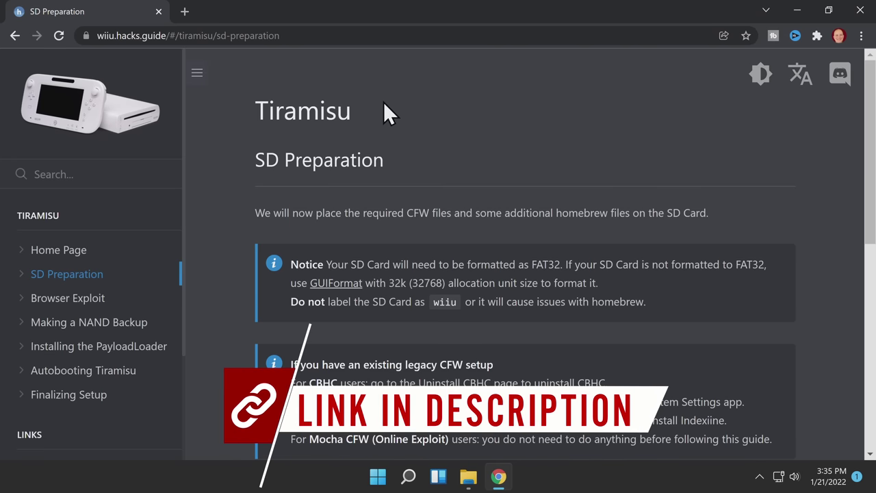
# - Open the 'Tiramisu for your café' site in a new tab and download 01_sigpatches.rpx
pyautogui.scroll(-5, 389, 107)
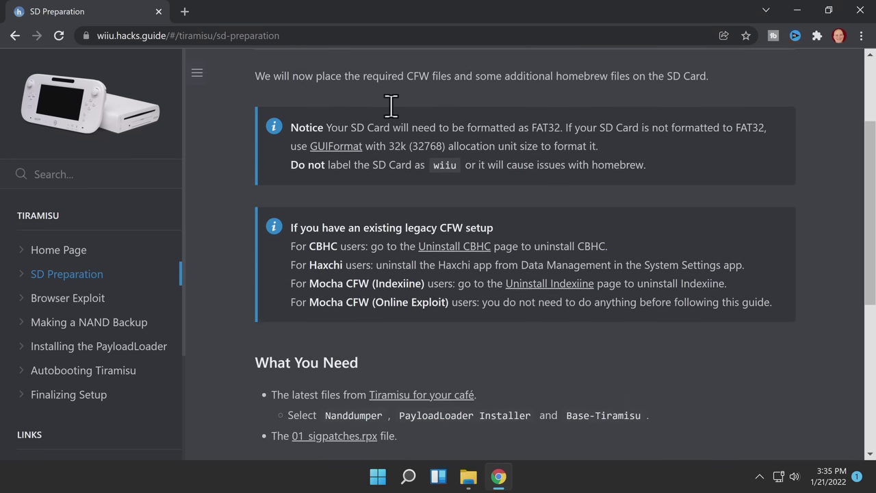
pyautogui.scroll(-1, 451, 192)
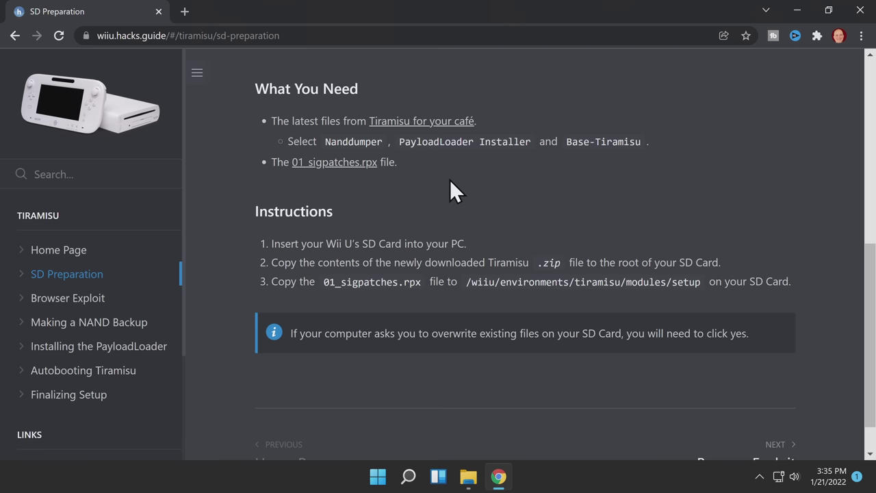
pyautogui.rightClick(437, 127)
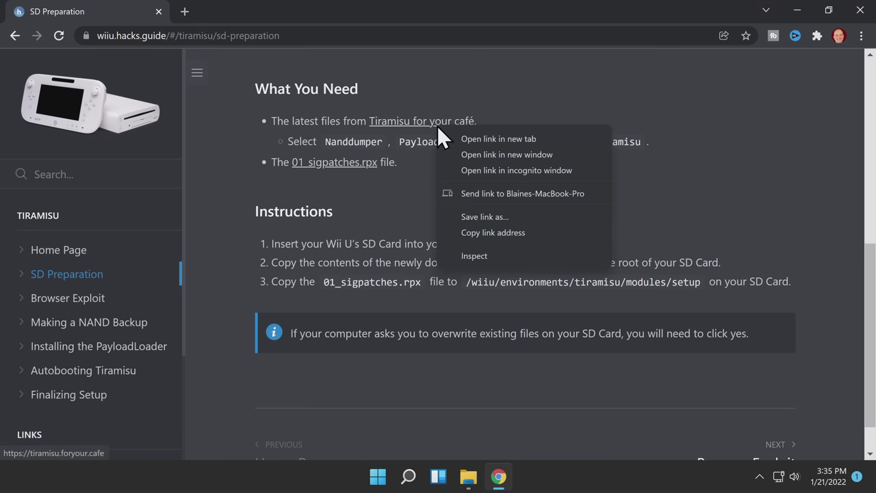
pyautogui.click(476, 135)
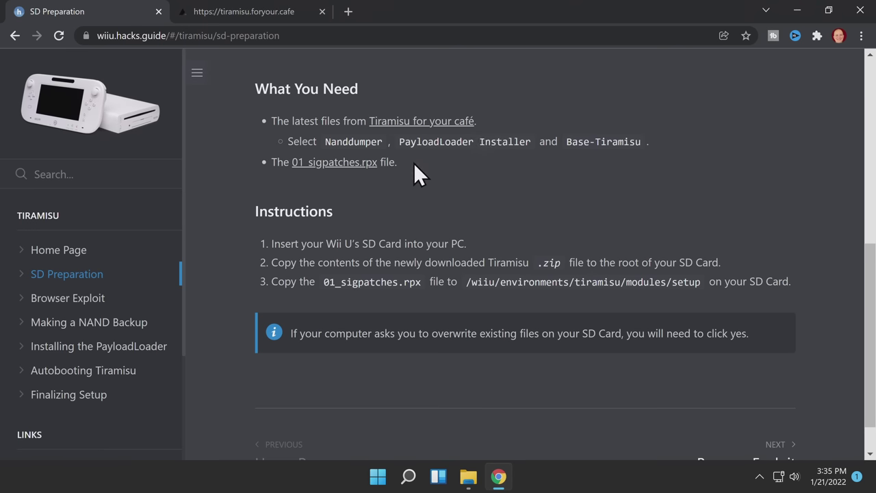
pyautogui.click(344, 171)
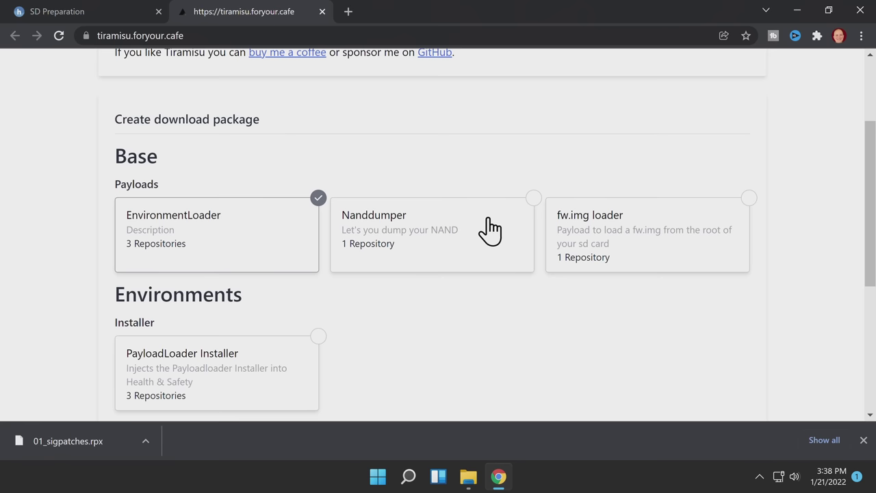
# - Select Nanddumper, PayloadLoader Installer and Base-Tiramisu, then download the assembled package
pyautogui.click(490, 230)
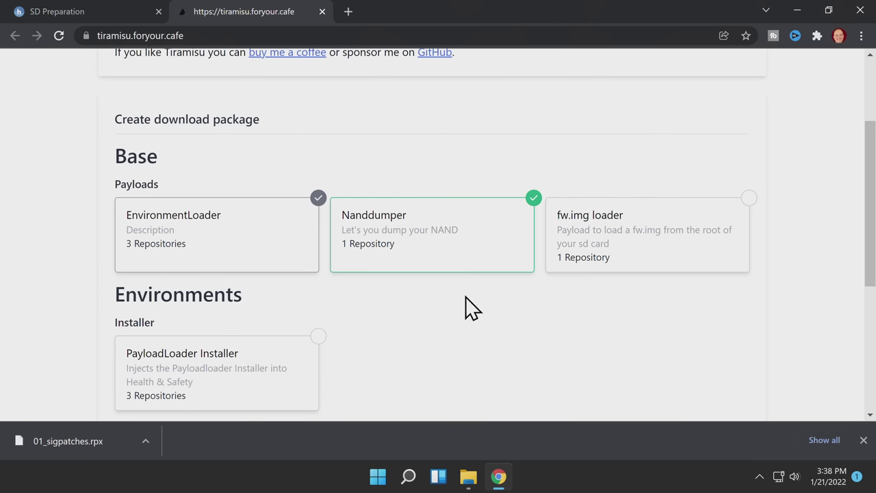
pyautogui.scroll(-2, 469, 304)
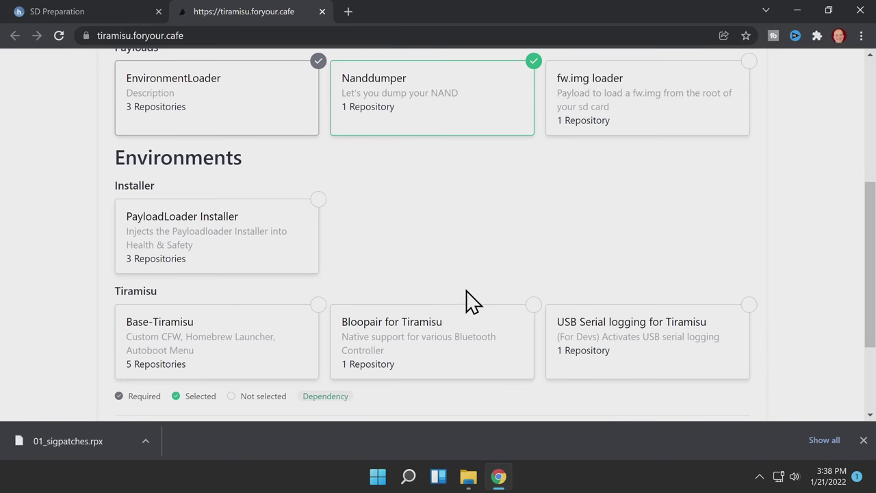
pyautogui.click(299, 245)
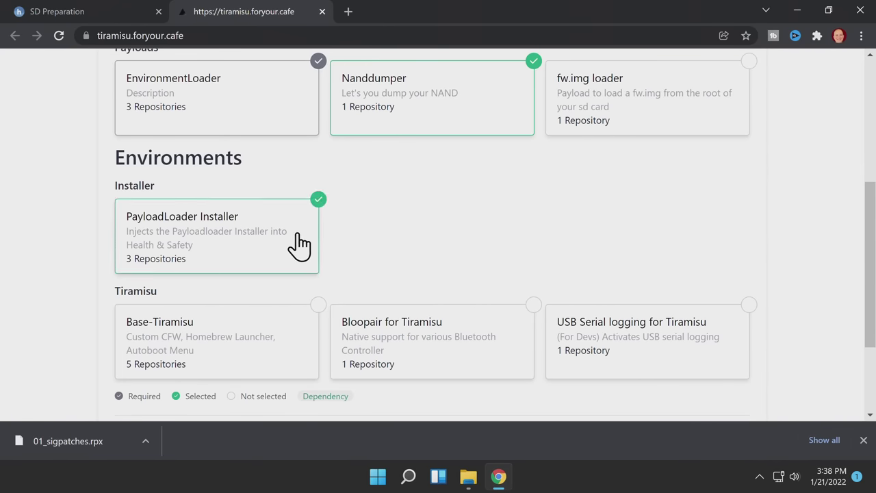
pyautogui.scroll(-1, 299, 234)
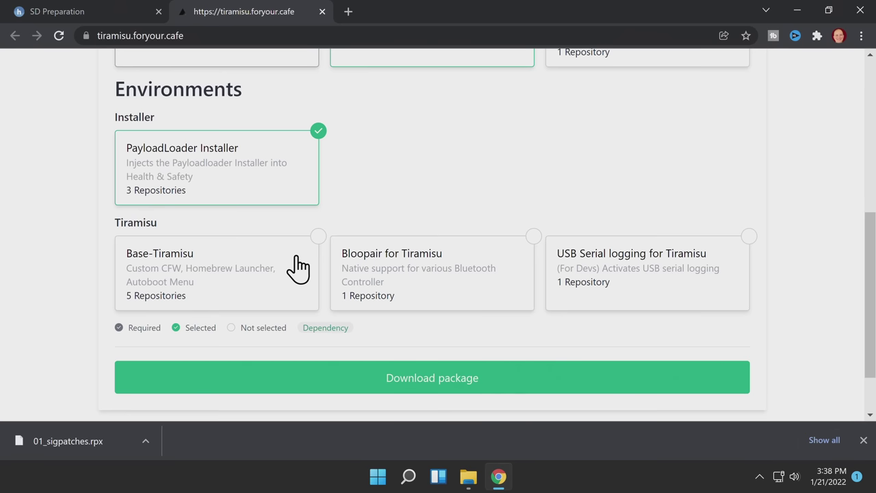
pyautogui.click(299, 267)
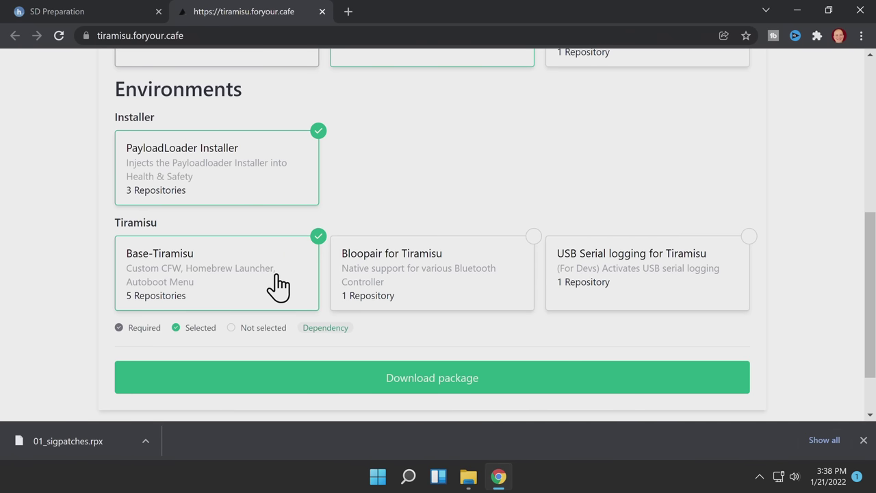
pyautogui.scroll(-1, 277, 287)
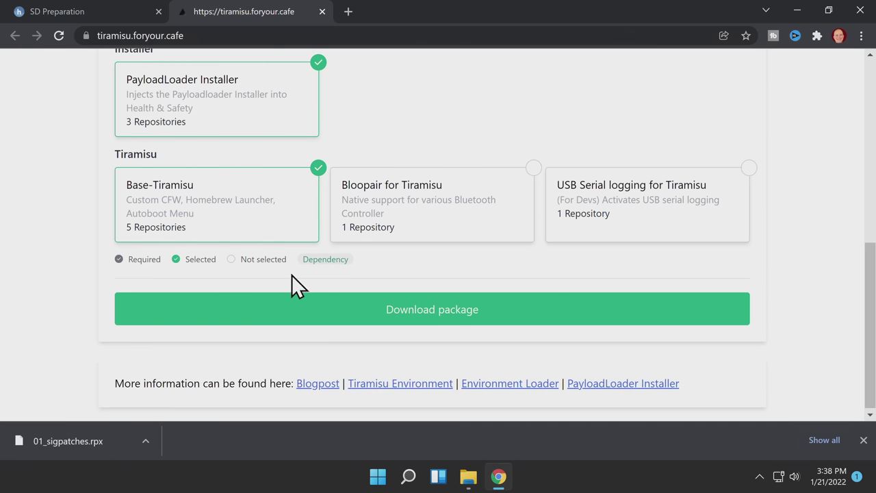
pyautogui.click(437, 312)
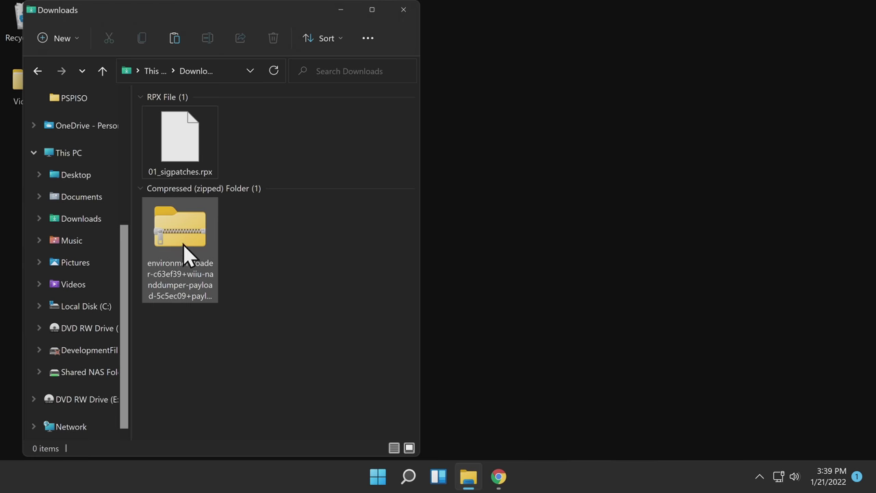
# - Extract the Tiramisu zip into a same-named folder in Downloads, then delete the zip
pyautogui.rightClick(183, 234)
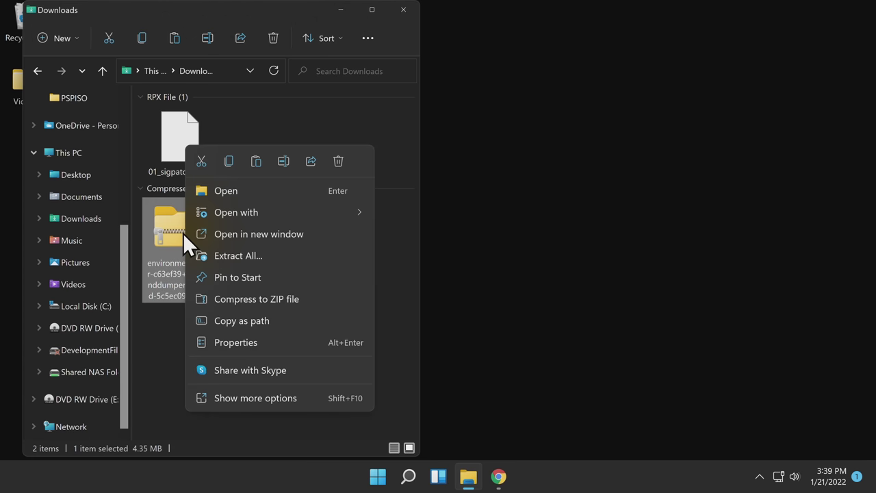
pyautogui.click(226, 256)
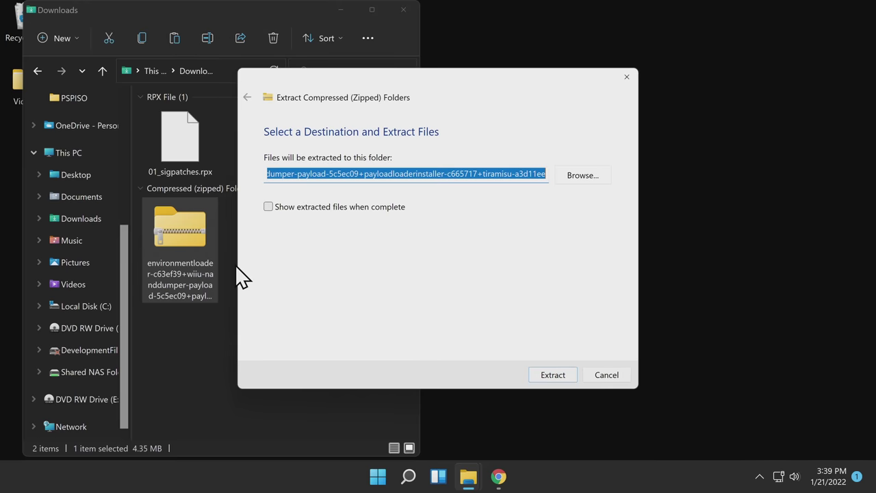
pyautogui.click(540, 375)
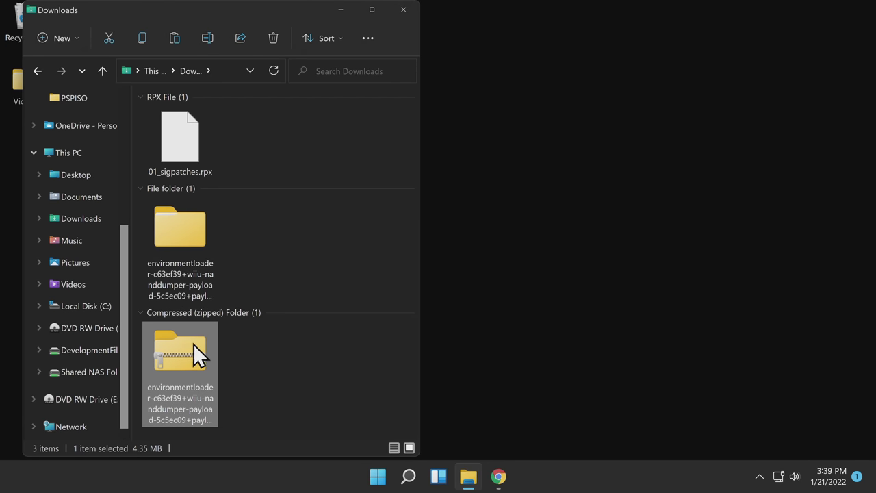
pyautogui.rightClick(191, 345)
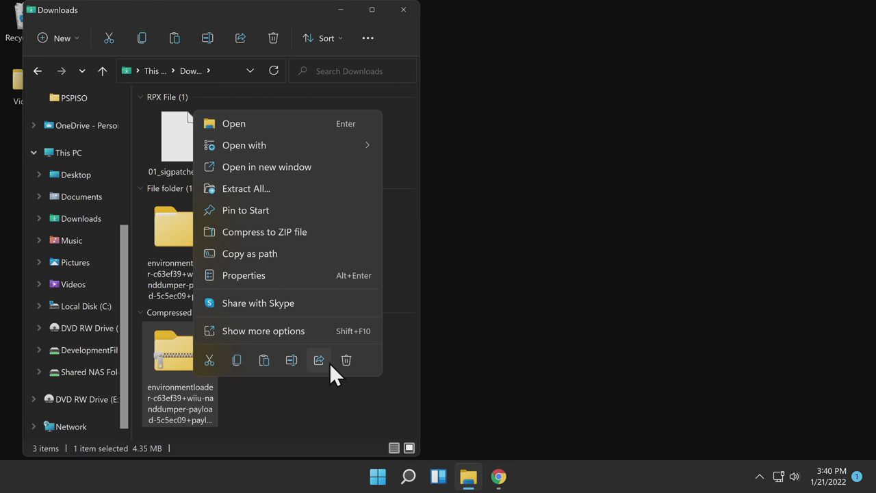
pyautogui.click(346, 360)
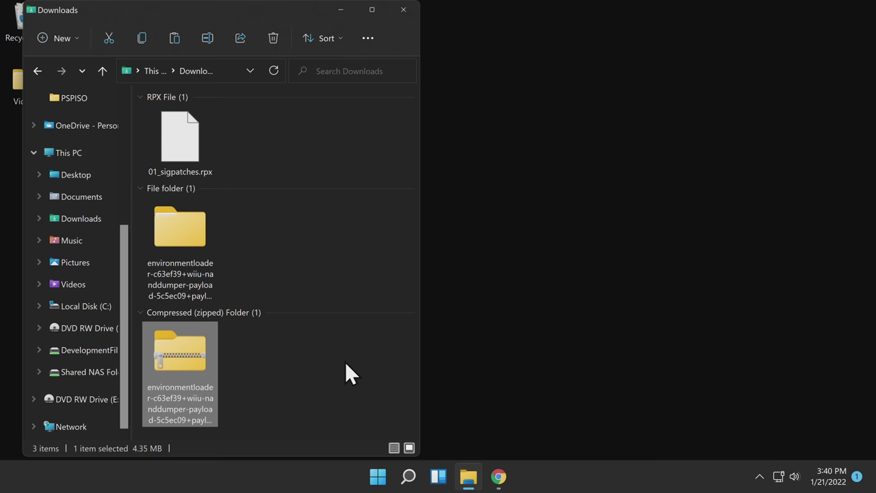
# - Drag the wiiu folder and versions.json from environmentloader onto the SUBSCRIBE (J:) drive
pyautogui.doubleClick(200, 233)
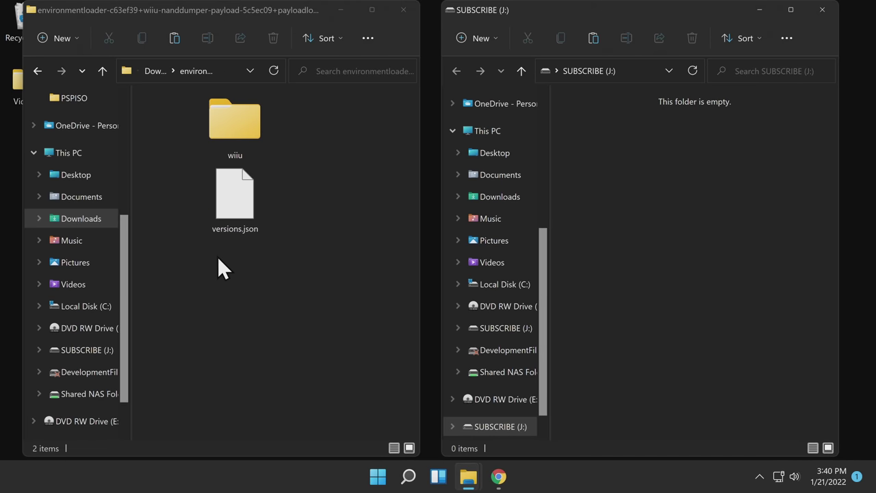
pyautogui.moveTo(250, 284); pyautogui.dragTo(628, 174)
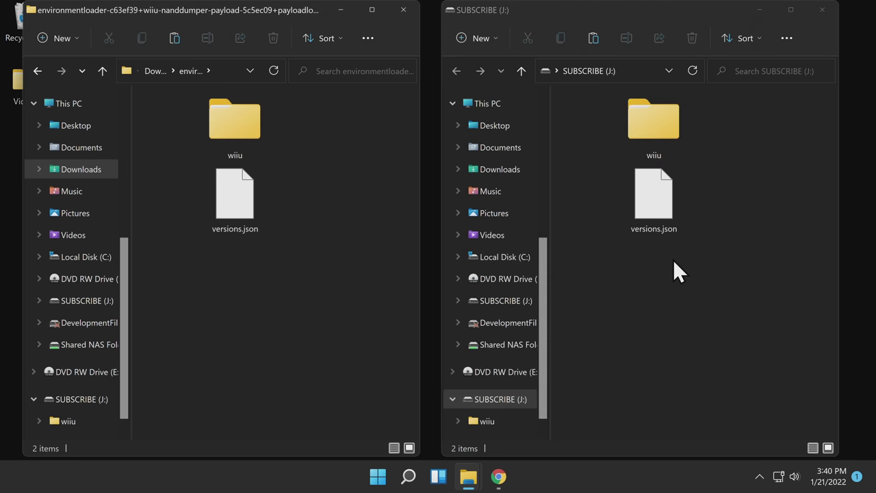
# - On J:, navigate into wiiu/environments/tiramisu/modules/setup
pyautogui.click(667, 147)
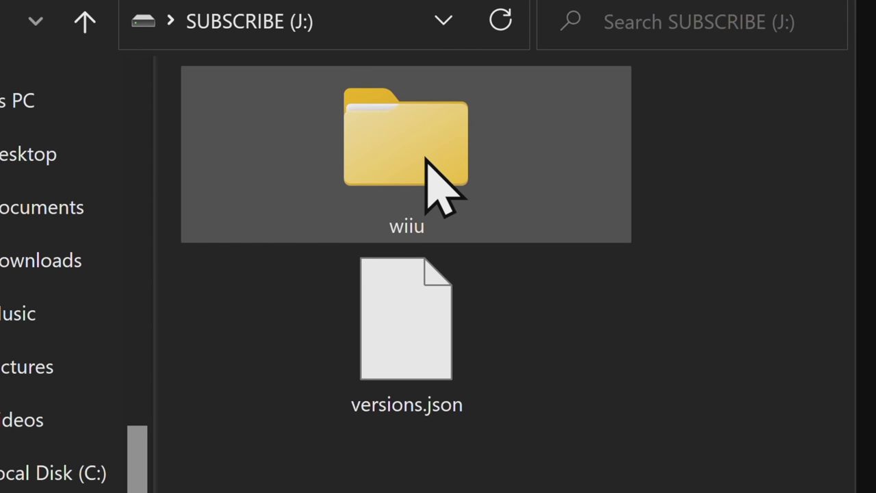
pyautogui.doubleClick(426, 158)
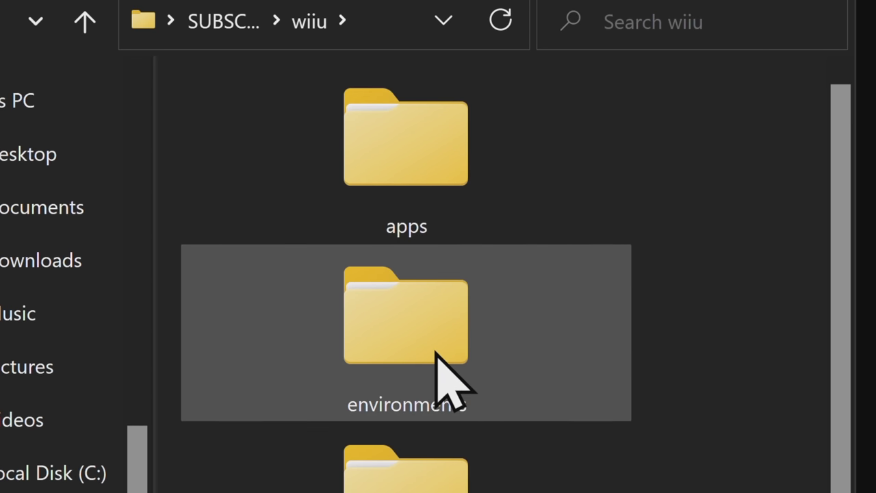
pyautogui.doubleClick(441, 345)
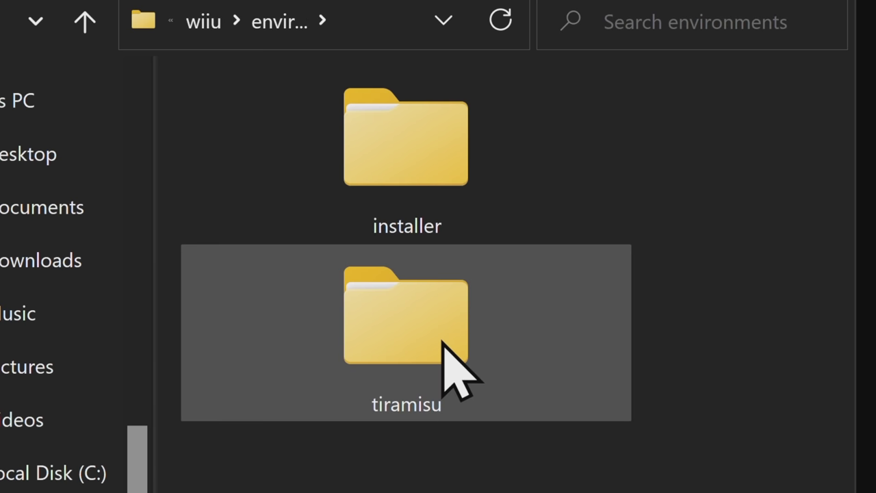
pyautogui.doubleClick(444, 345)
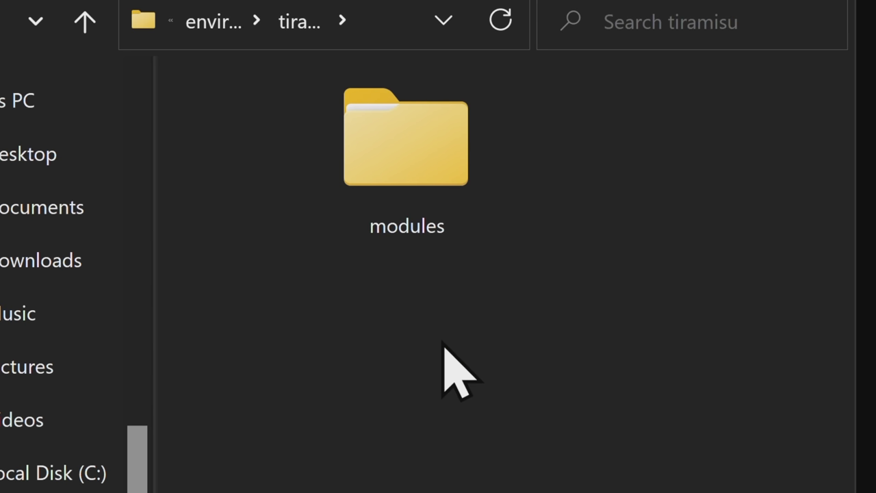
pyautogui.doubleClick(393, 146)
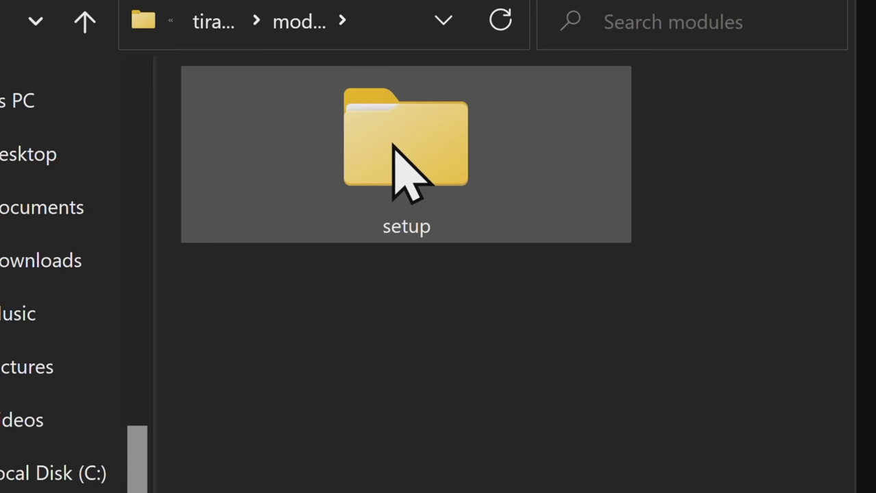
pyautogui.doubleClick(394, 146)
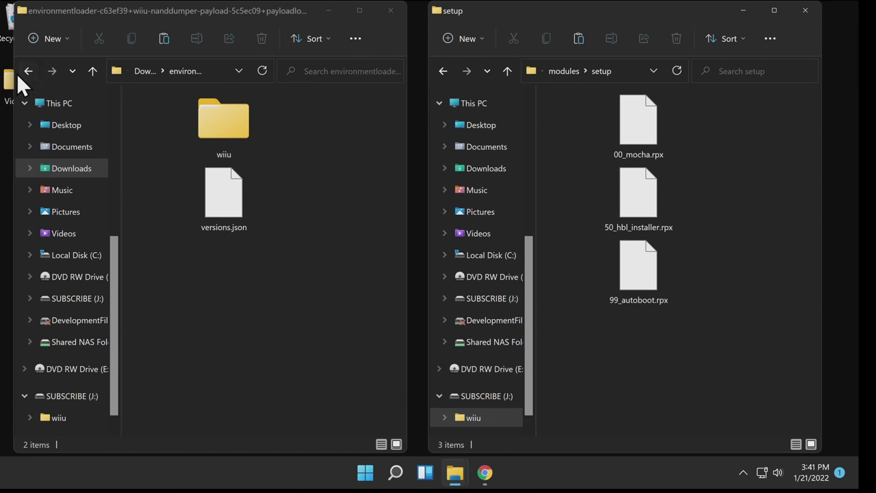
# - Copy 01_sigpatches.rpx from Downloads into the setup folder and close both Explorer windows
pyautogui.click(27, 71)
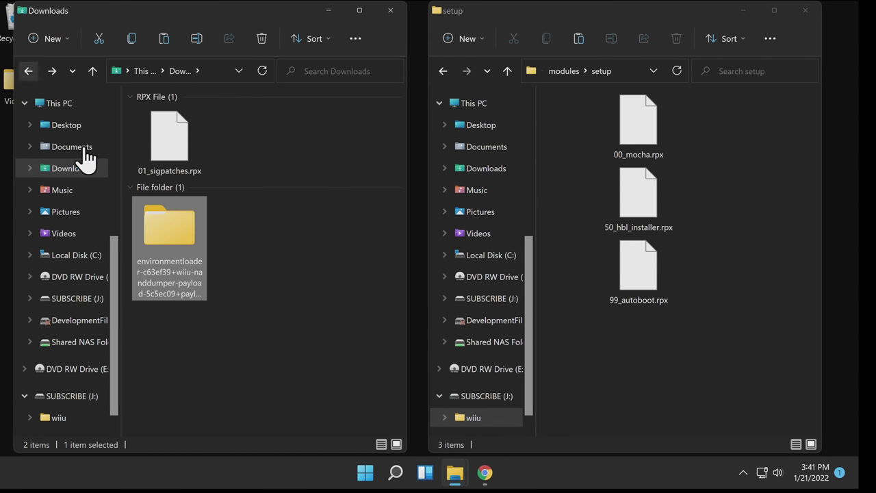
pyautogui.click(178, 137)
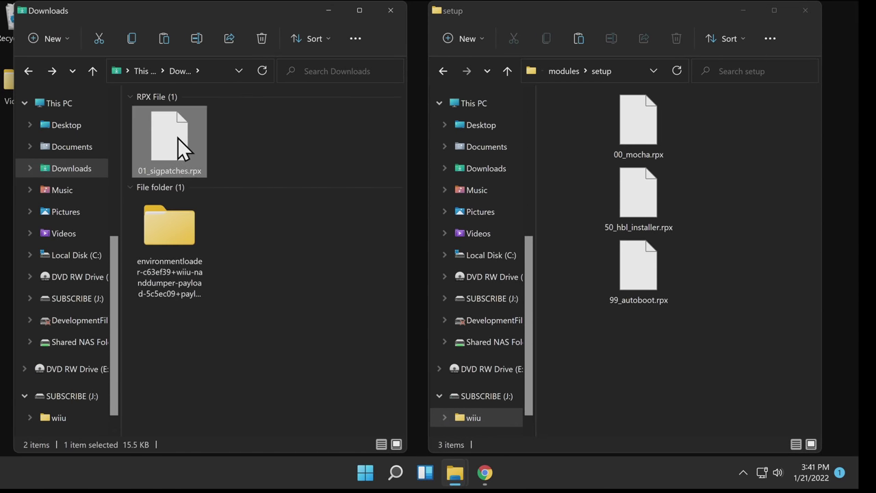
pyautogui.moveTo(170, 137); pyautogui.dragTo(642, 383)
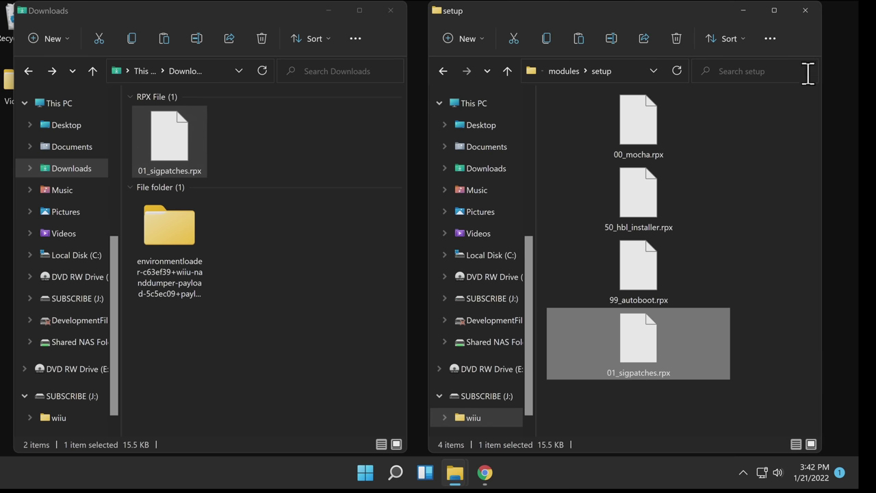
pyautogui.click(805, 10)
pyautogui.click(395, 12)
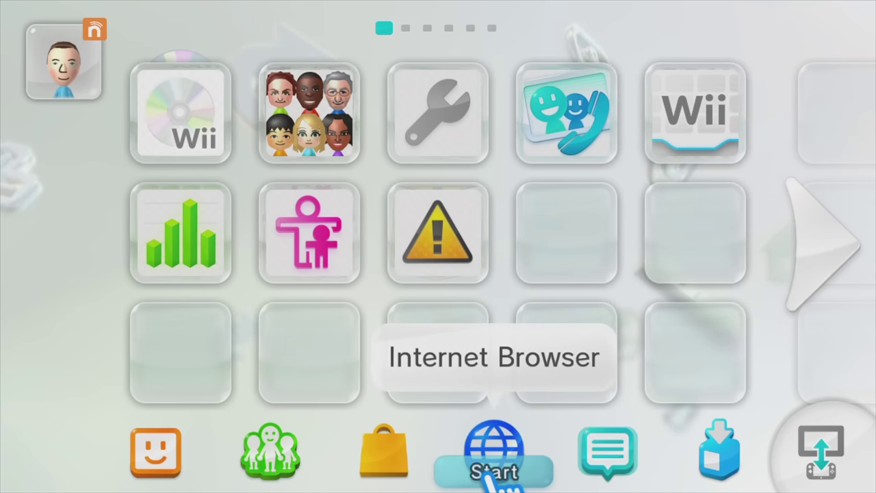
# - Launch the Internet Browser from the Wii U Menu
pyautogui.click(494, 472)
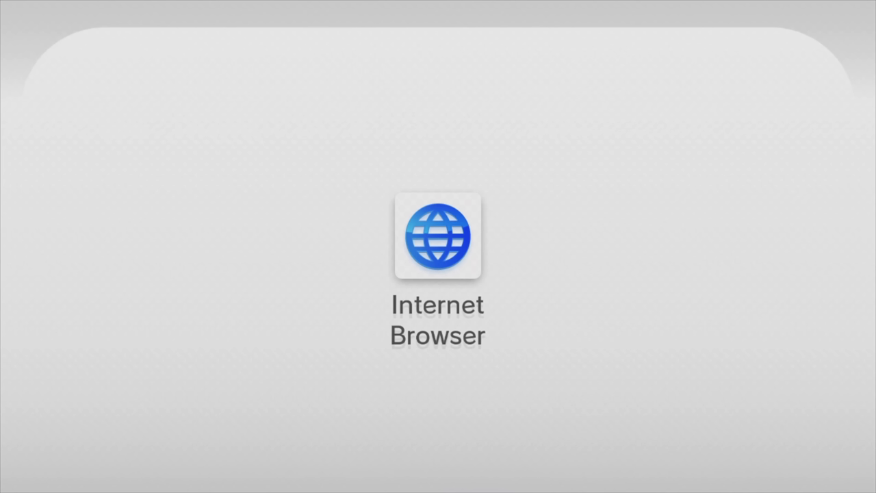
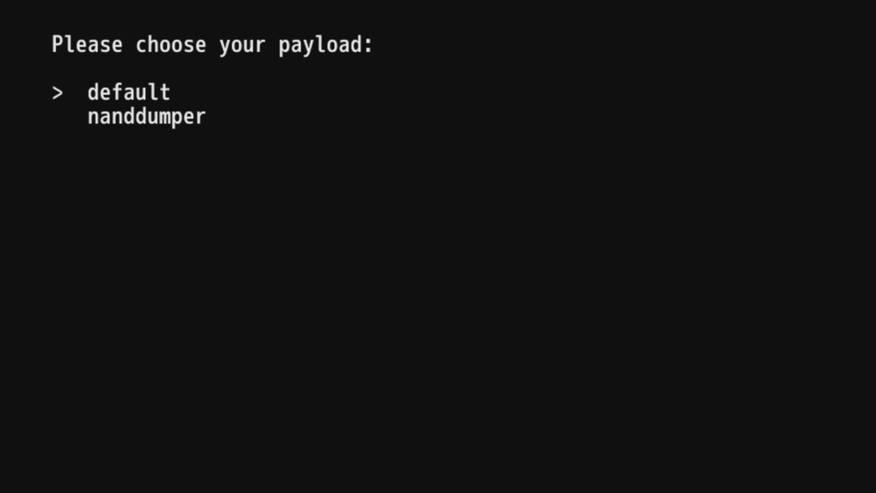
# - Start the nanddumper payload and set the Dump MLC option to yes
pyautogui.press('Down')
pyautogui.press('Return')
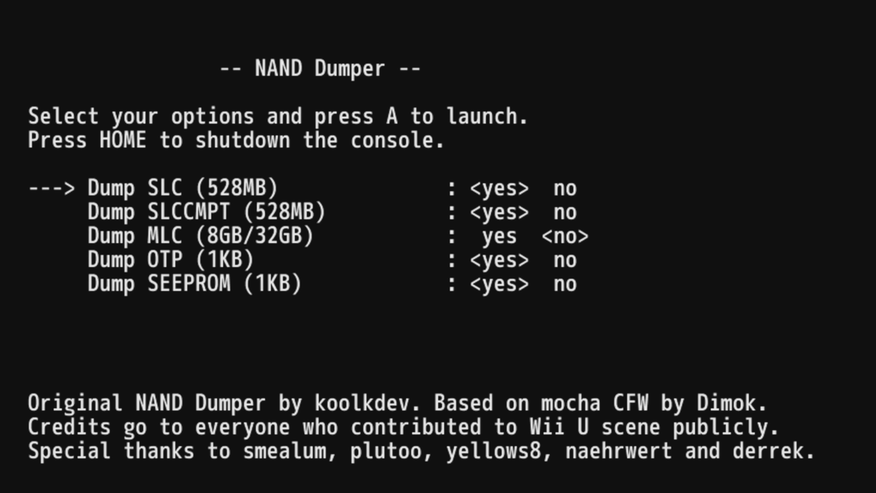
pyautogui.press('Down')
pyautogui.press('Down')
pyautogui.press('Left')
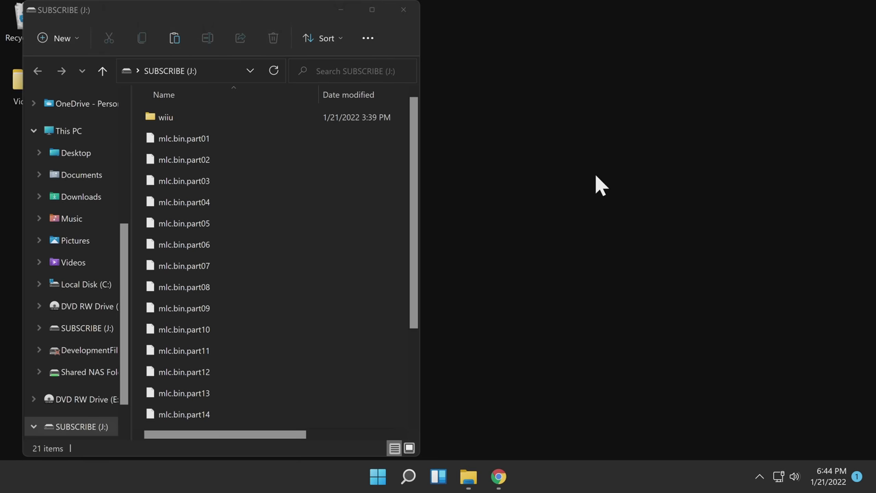
# - Make a desktop folder named 'Wii U Backup' and copy all 21 SD card items into it
pyautogui.rightClick(596, 175)
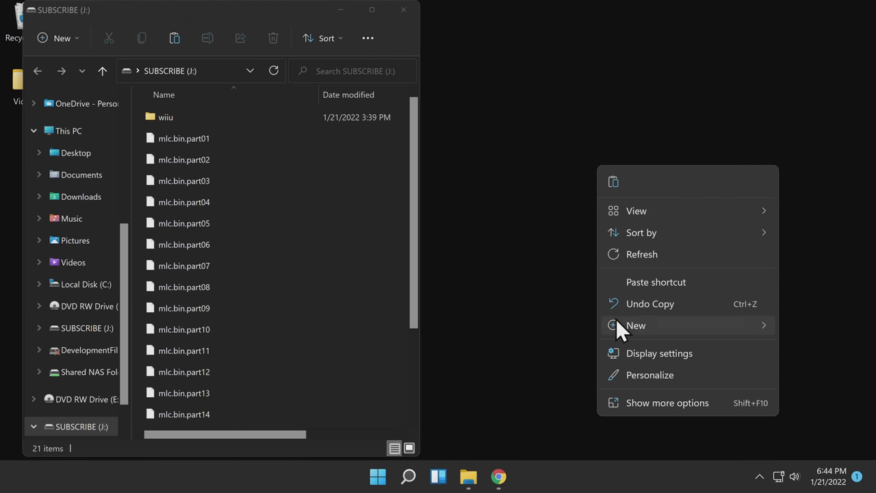
pyautogui.moveTo(628, 321)
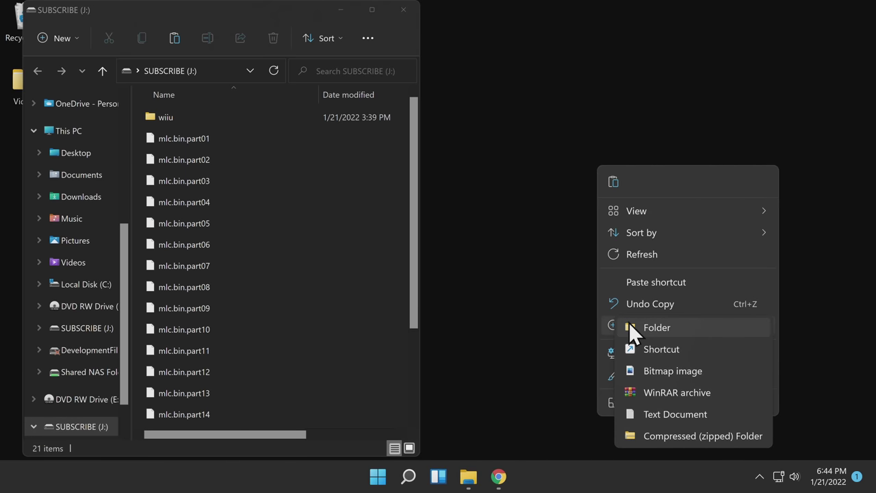
pyautogui.click(650, 327)
pyautogui.write('Wii')
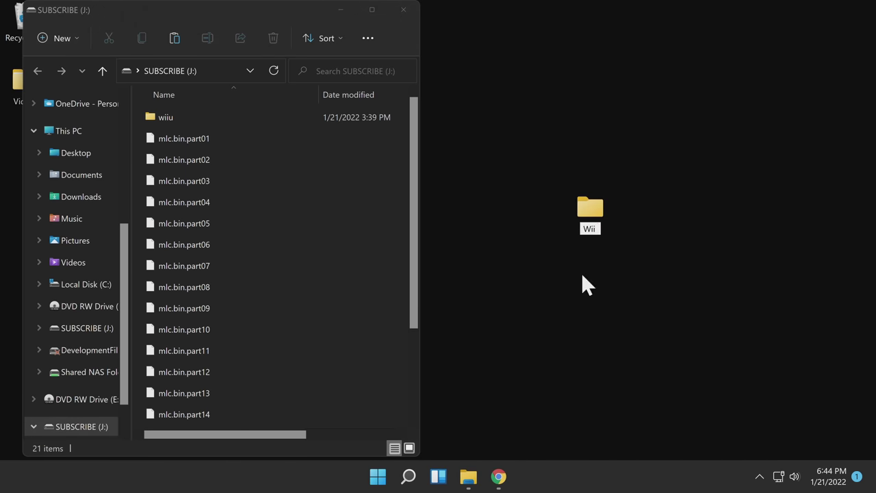
pyautogui.write(' U Backup')
pyautogui.press('Return')
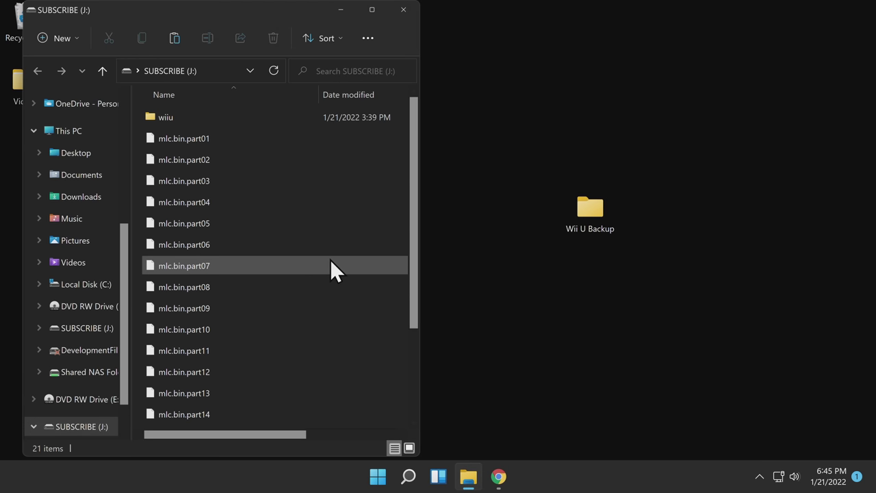
pyautogui.hotkey('ctrl', 'a')
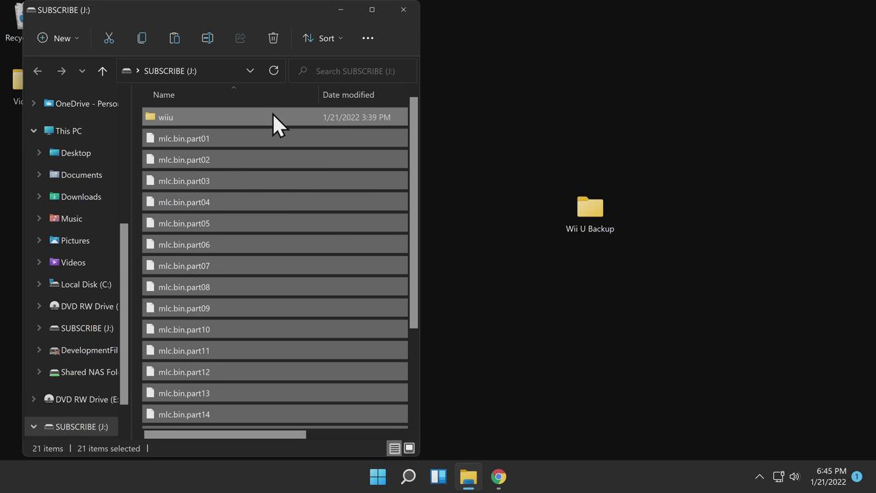
pyautogui.moveTo(272, 113); pyautogui.dragTo(588, 200)
# - Deselect wiiu and versions.json, then permanently delete the other 19 SD card files
pyautogui.click(378, 11)
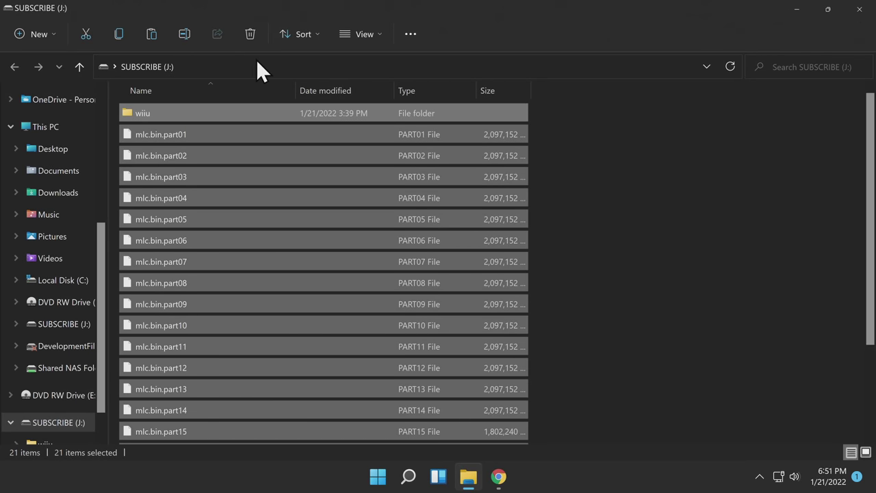
pyautogui.keyDown('ctrl'); pyautogui.click(176, 110); pyautogui.keyUp('ctrl')
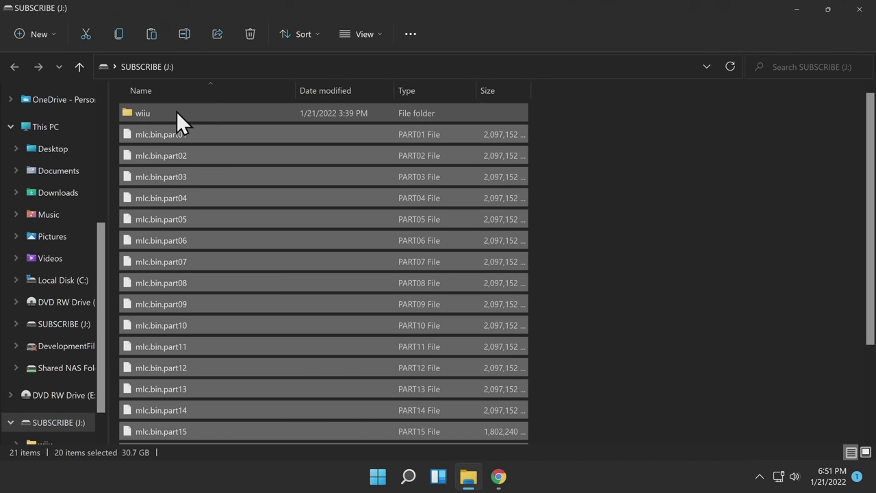
pyautogui.scroll(-3, 210, 249)
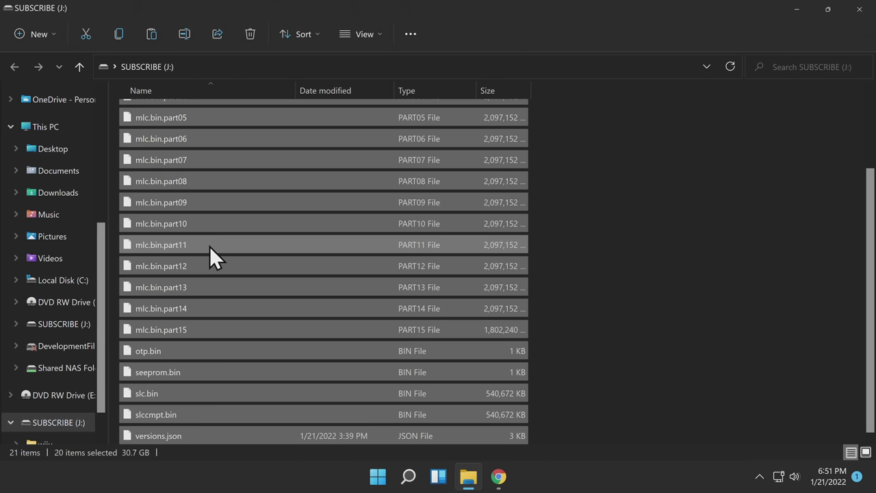
pyautogui.keyDown('ctrl'); pyautogui.click(172, 431); pyautogui.keyUp('ctrl')
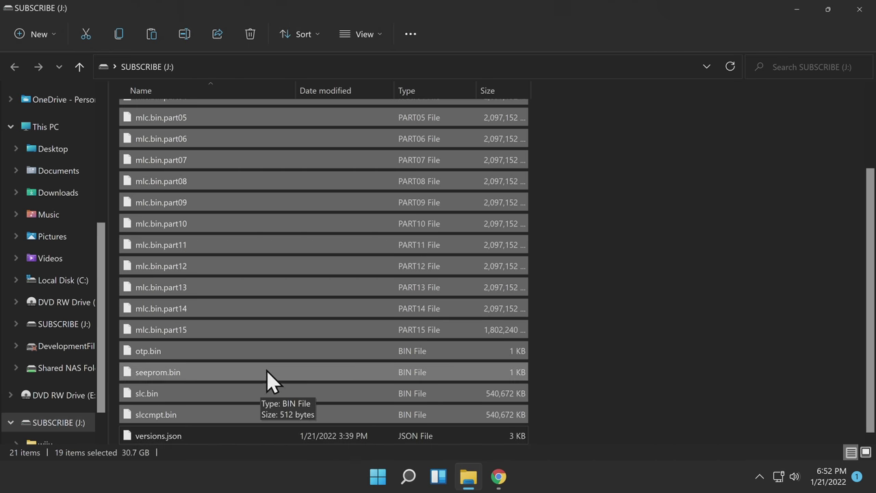
pyautogui.rightClick(261, 301)
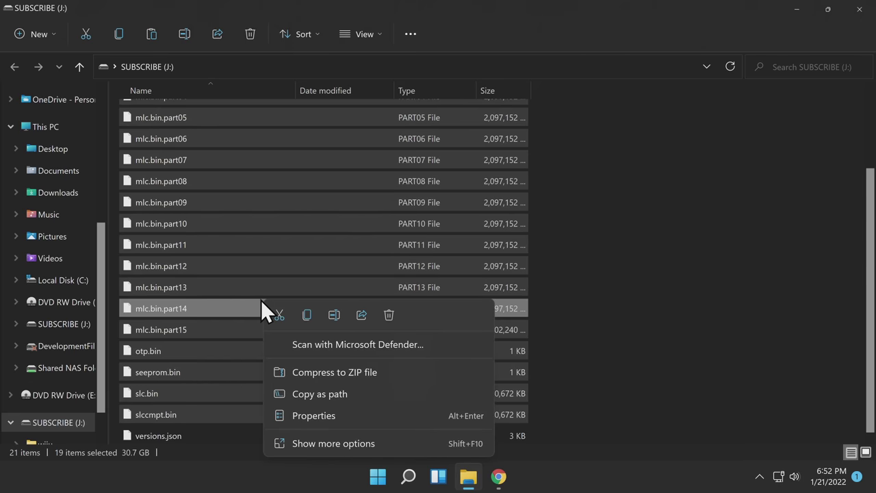
pyautogui.click(382, 312)
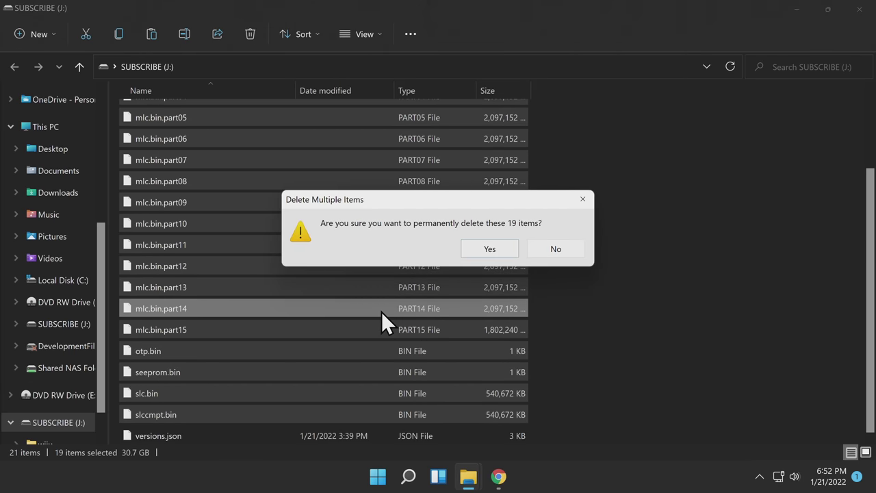
pyautogui.click(493, 254)
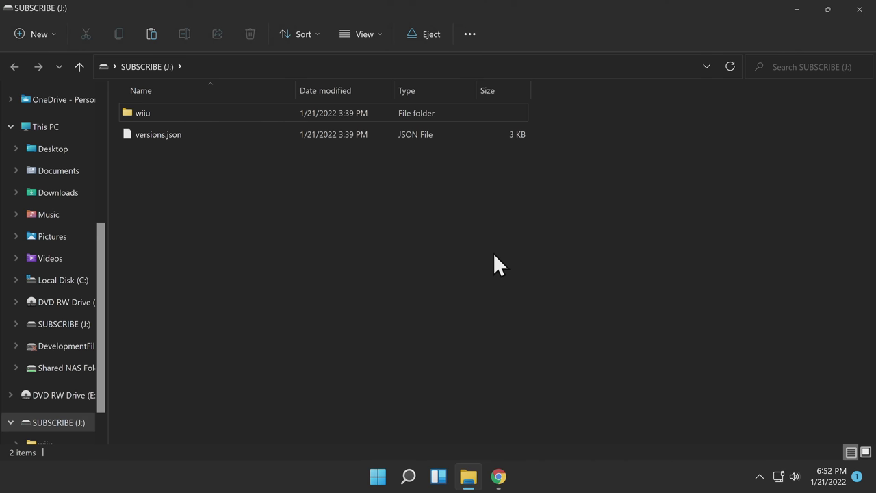
# - Enlarge the file icons, then close the SD card's Explorer window
pyautogui.keyDown('ctrl'); pyautogui.scroll(5, 494, 253); pyautogui.keyUp('ctrl')
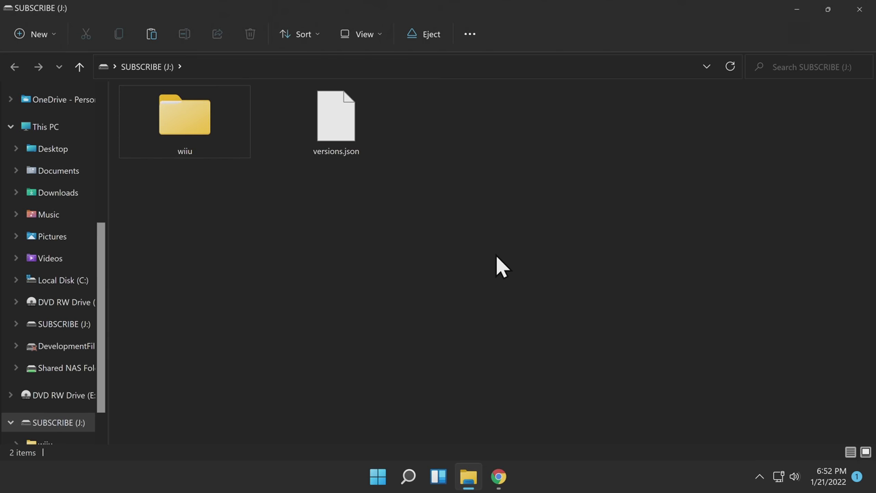
pyautogui.keyDown('ctrl'); pyautogui.scroll(1, 496, 256); pyautogui.keyUp('ctrl')
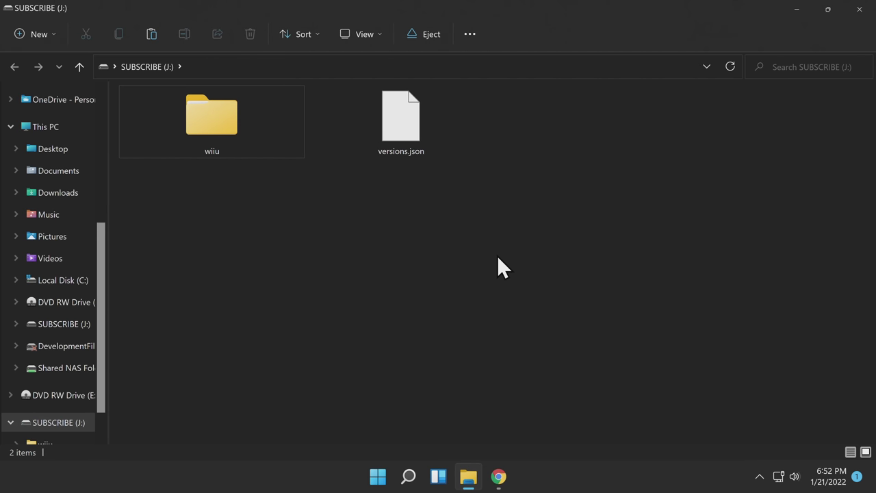
pyautogui.click(858, 10)
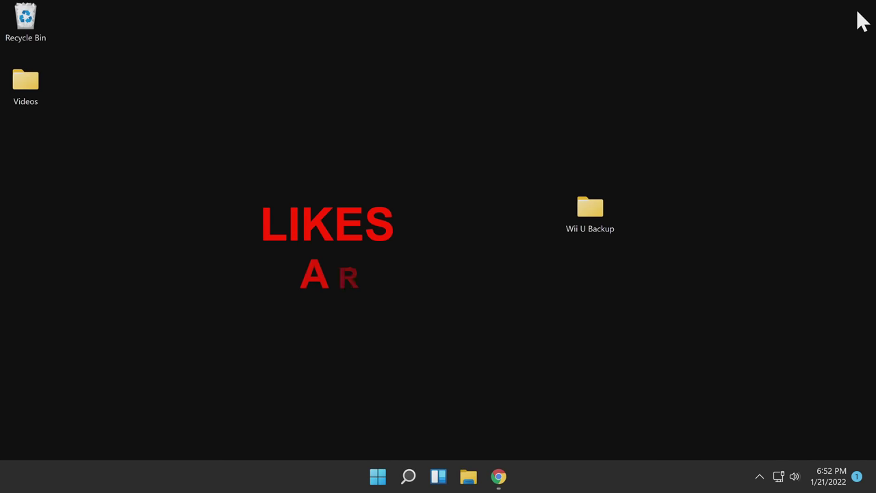
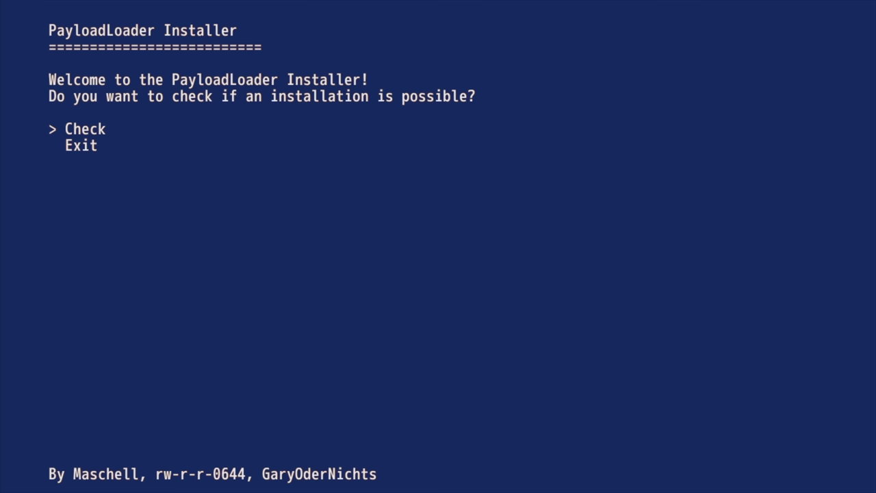
# - Run Check, then Install / Update and confirm Install to put PayloadLoader into Health and Safety [USA]
pyautogui.press('Return')
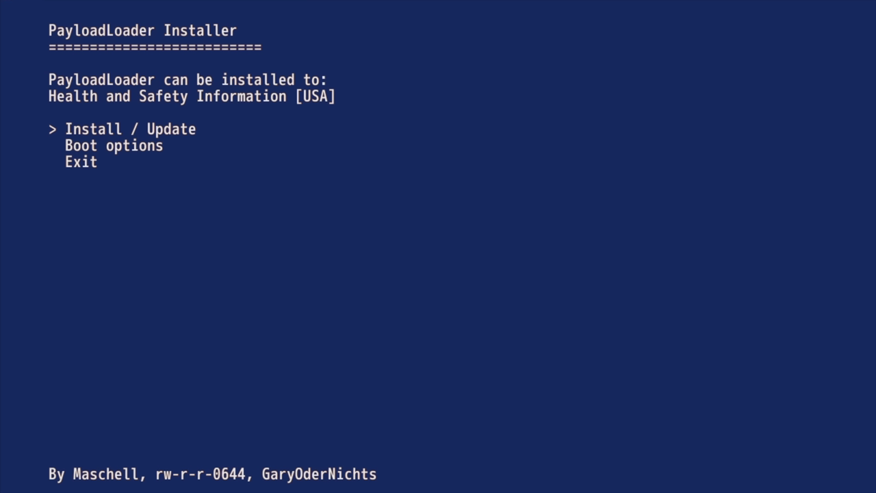
pyautogui.press('Return')
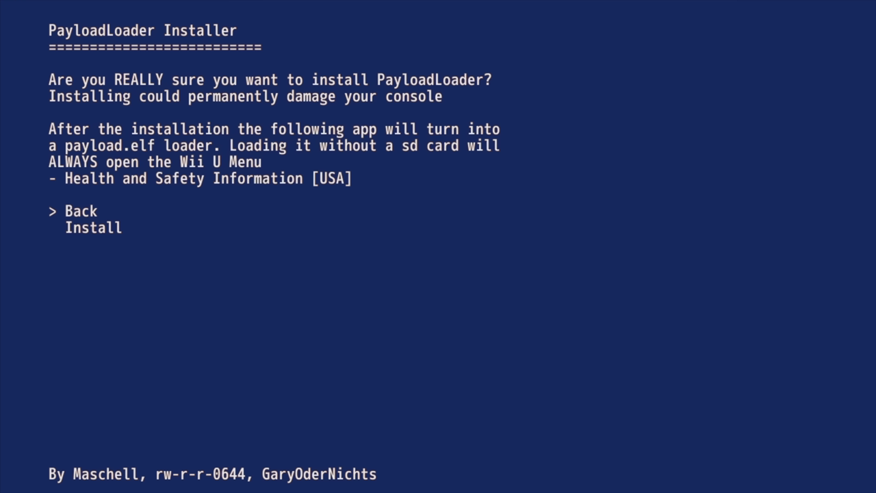
pyautogui.press('Down')
pyautogui.press('Return')
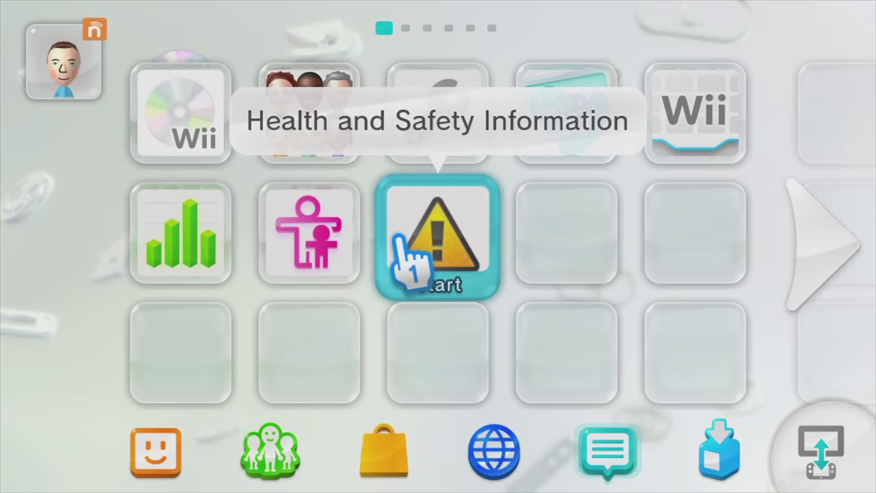
# - Launch Health and Safety into the installer, rerun Check, and switch the boot title to PayloadLoader
pyautogui.click(438, 240)
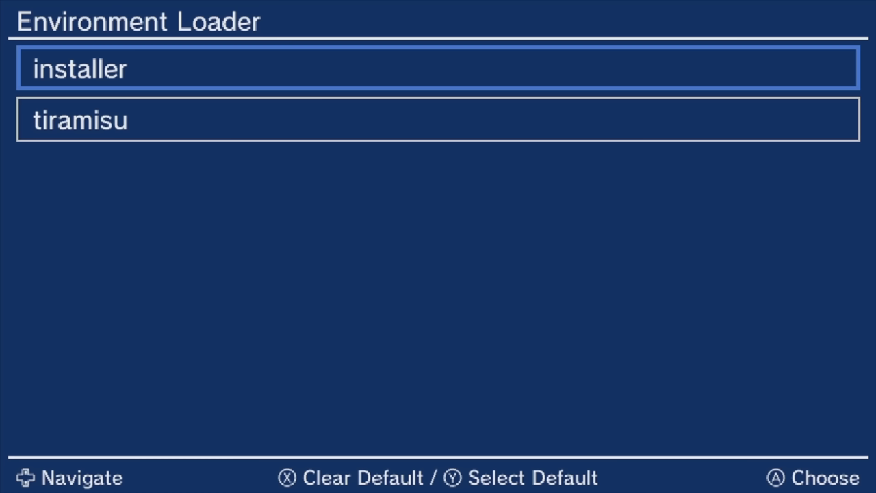
pyautogui.press('Return')
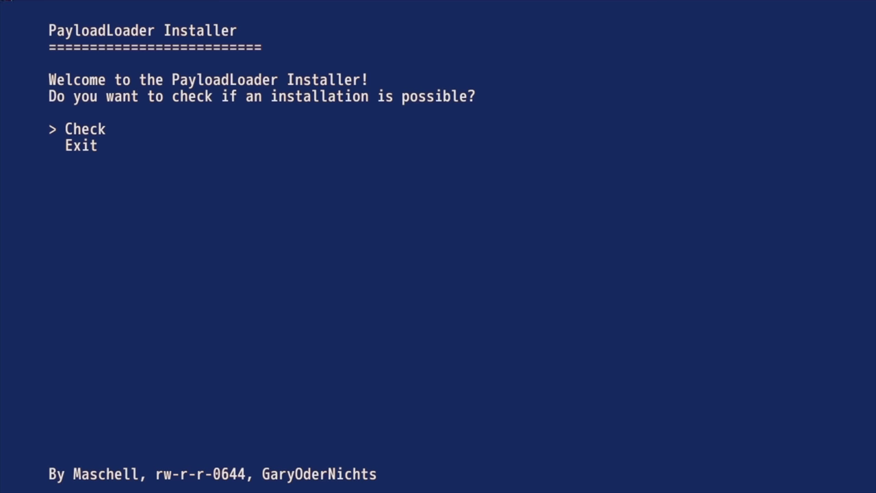
pyautogui.press('Return')
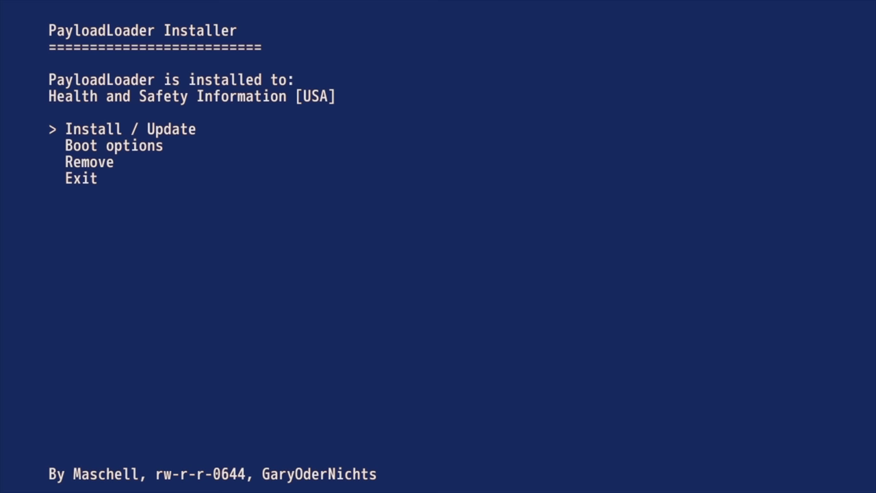
pyautogui.press('Down')
pyautogui.press('Return')
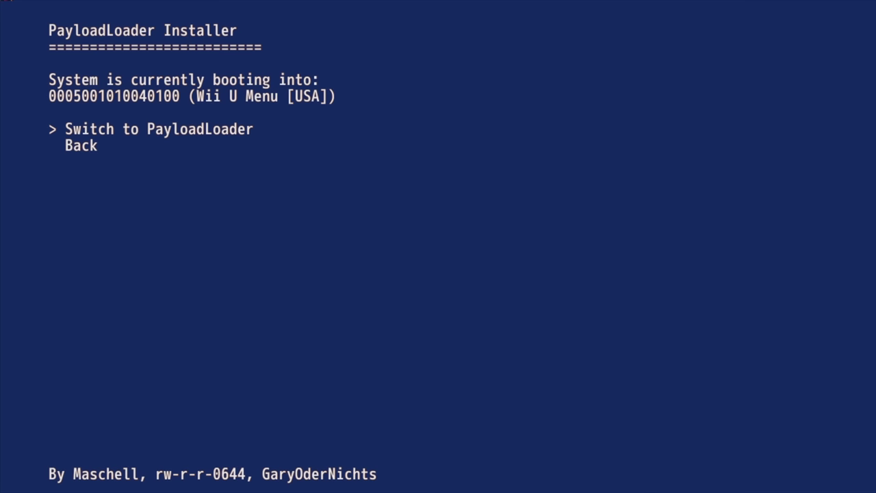
pyautogui.press('Return')
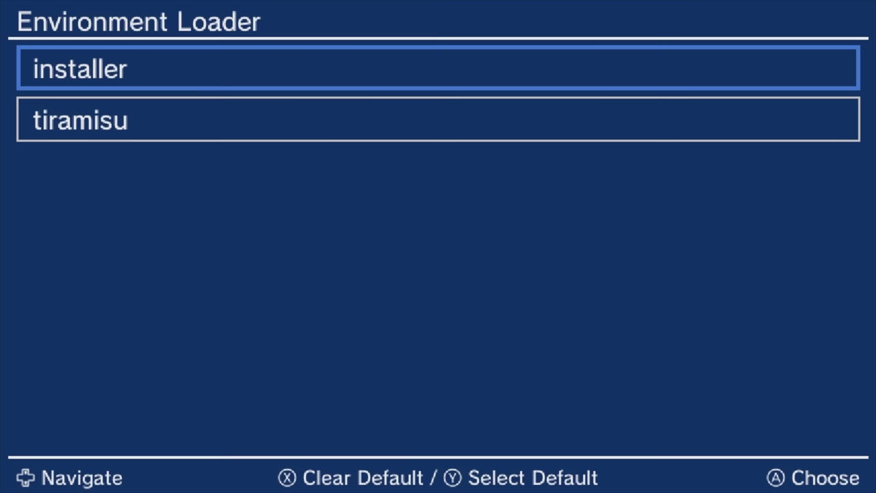
# - Set tiramisu as the default Environment Loader environment and boot into the Wii U Menu
pyautogui.press('Down')
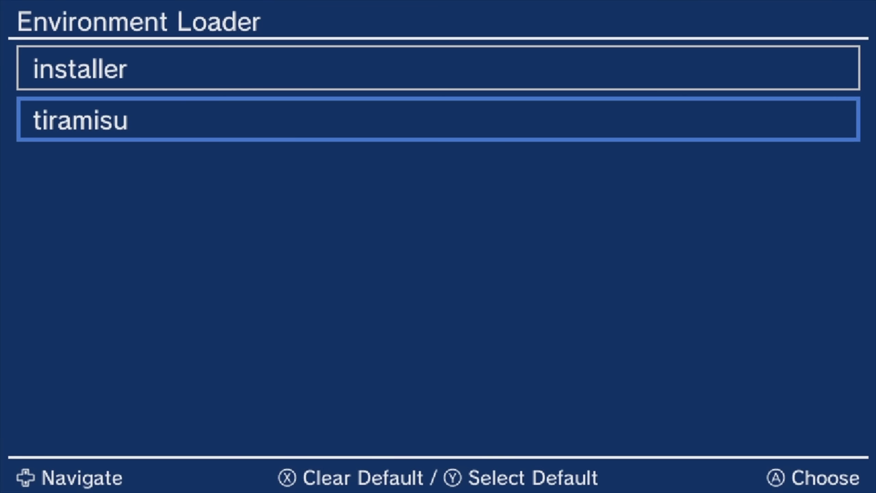
pyautogui.press('y')
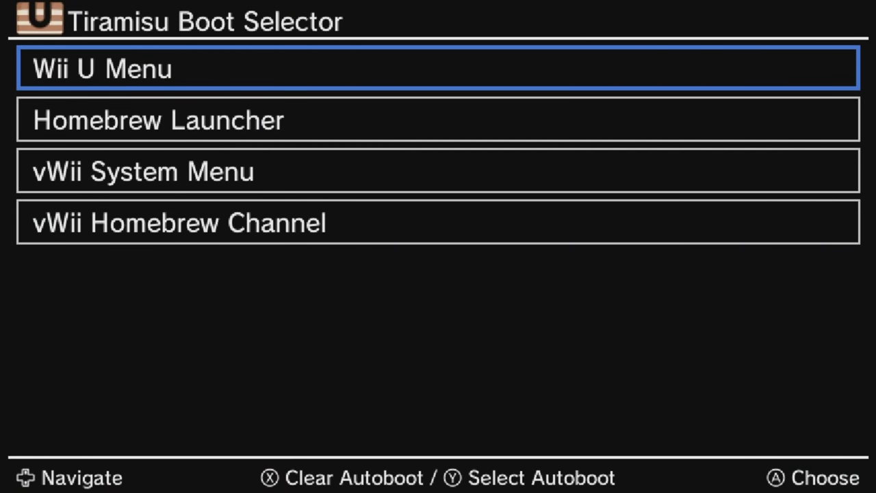
pyautogui.press('Return')
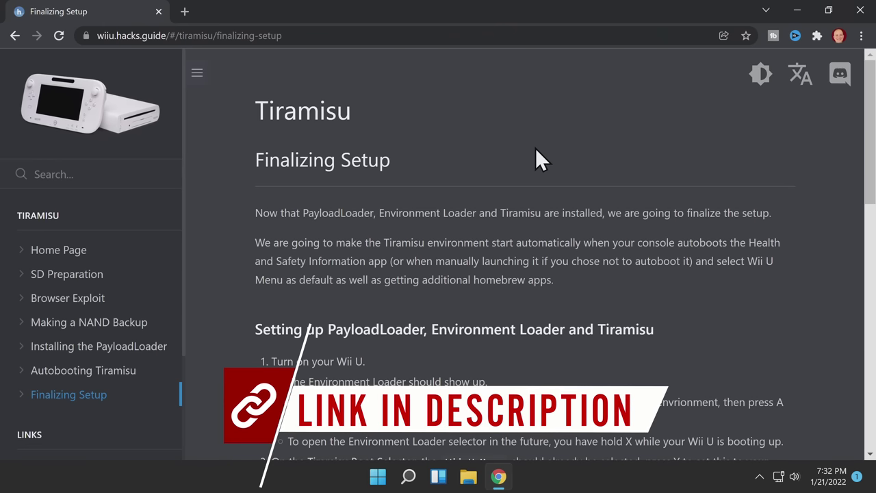
# - Download the latest savemii_mod.zip from the guide's homebrew section
pyautogui.scroll(-3, 533, 152)
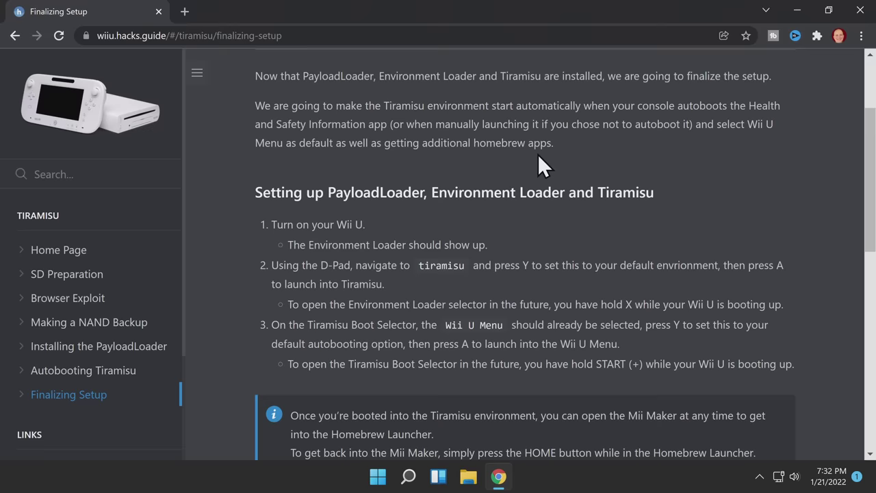
pyautogui.scroll(-2, 540, 154)
pyautogui.scroll(-2, 541, 154)
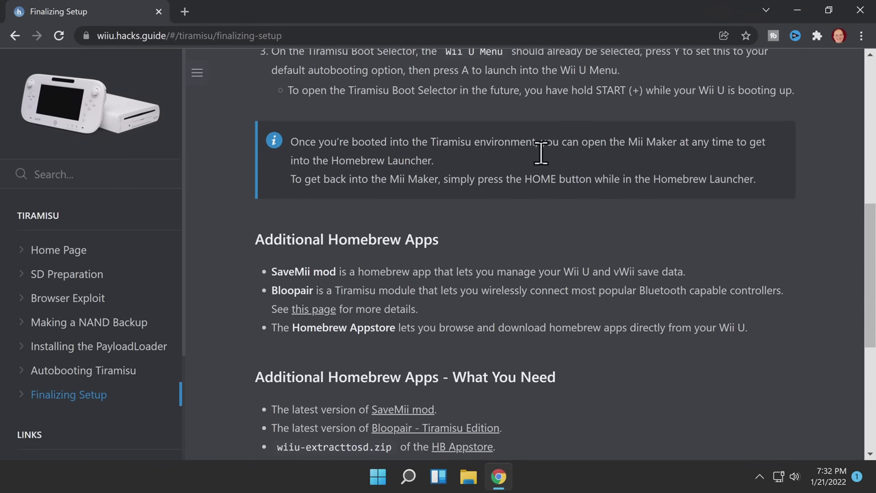
pyautogui.scroll(-2, 541, 154)
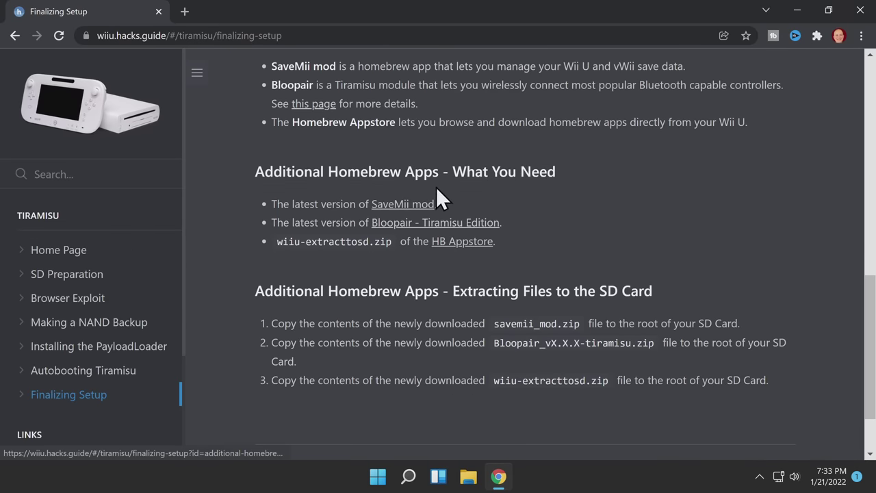
pyautogui.click(391, 204)
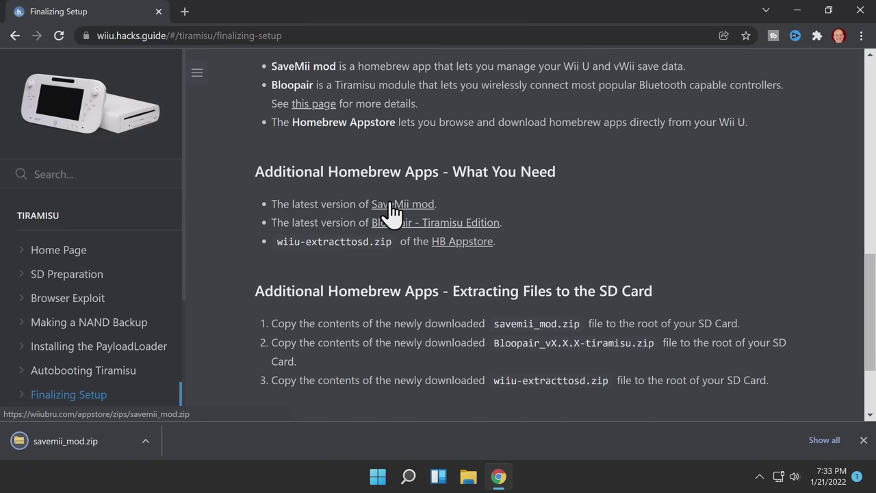
# - Open the Bloopair and HB Appstore release pages in new tabs and view Bloopair's
pyautogui.rightClick(464, 226)
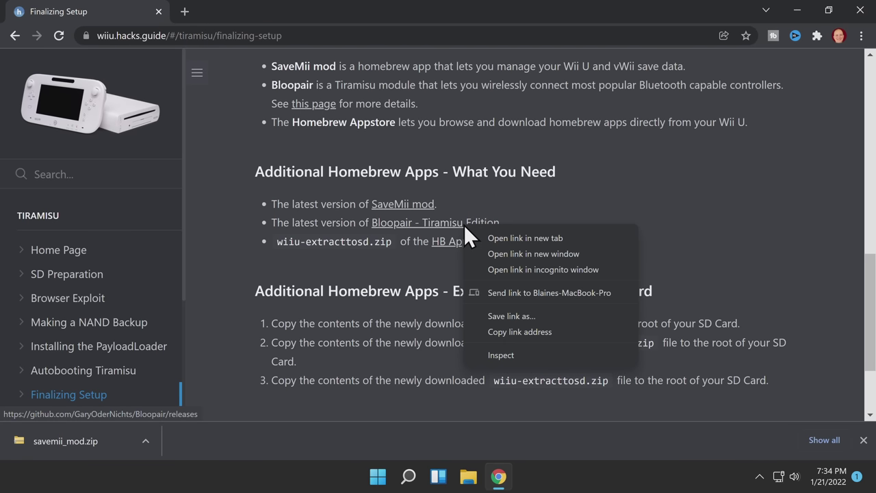
pyautogui.click(503, 236)
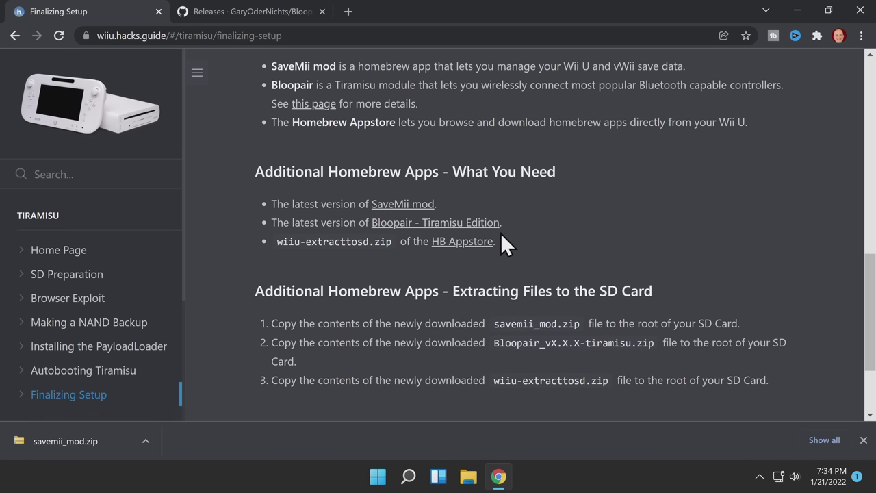
pyautogui.rightClick(457, 247)
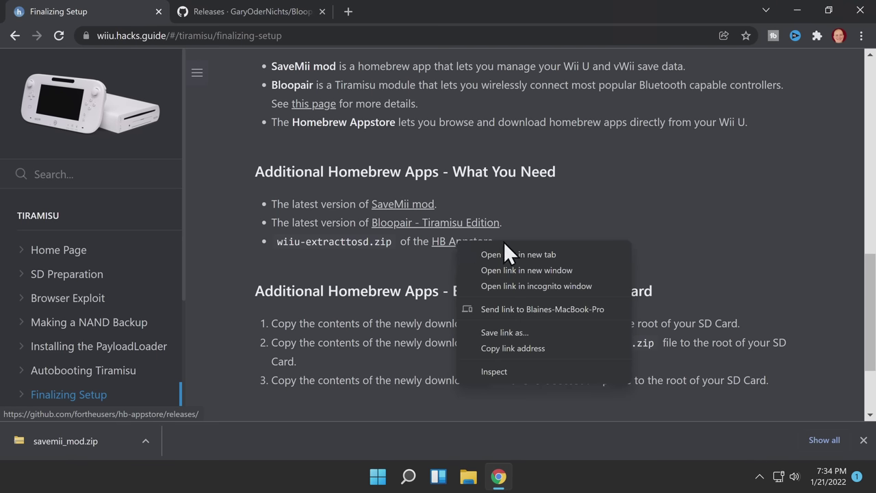
pyautogui.click(528, 252)
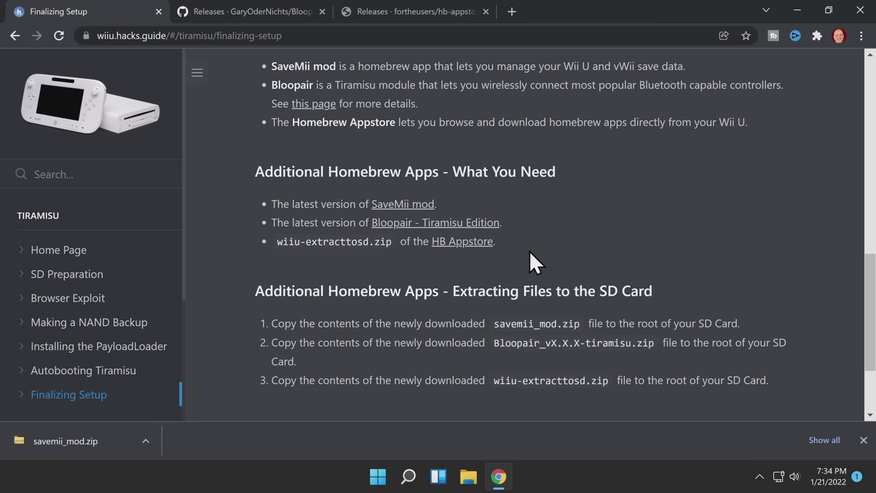
pyautogui.hotkey('ctrl', 'Tab')
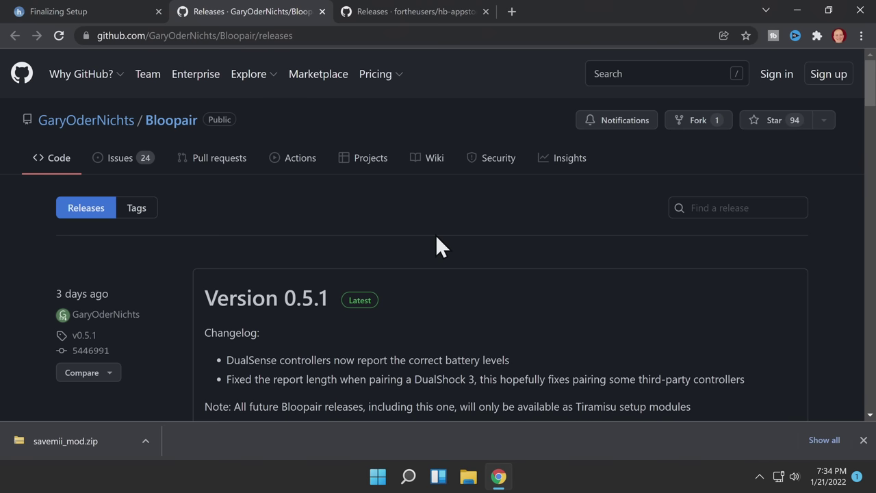
# - Download Bloopair_v0.5.1.zip and the HB Appstore's wiiu-extracttosd.zip from their GitHub release assets
pyautogui.scroll(-3, 435, 236)
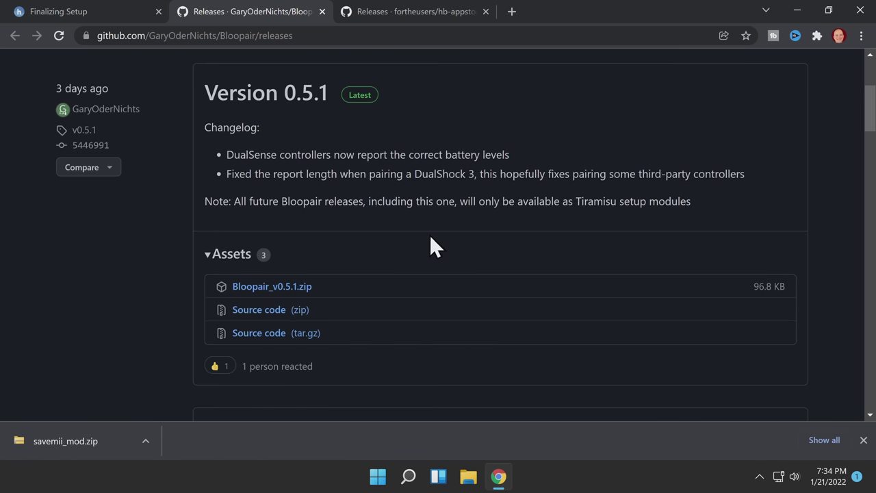
pyautogui.click(258, 292)
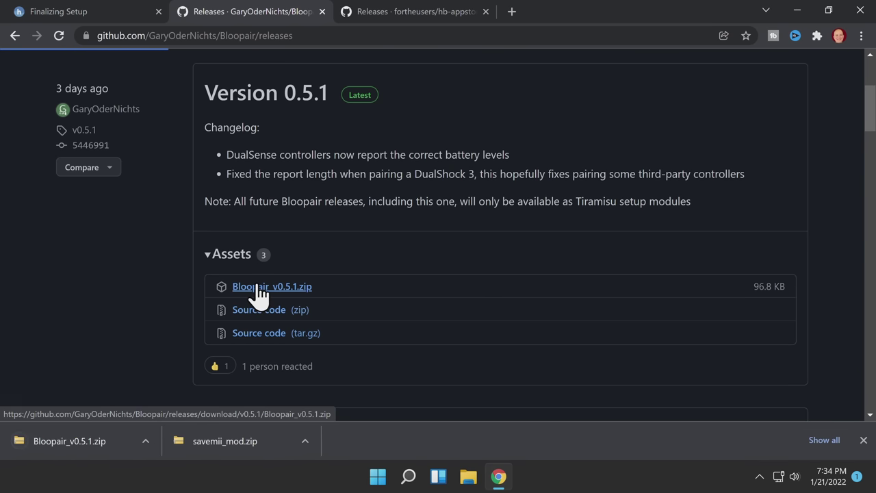
pyautogui.hotkey('ctrl', 'Tab')
pyautogui.scroll(-3, 442, 212)
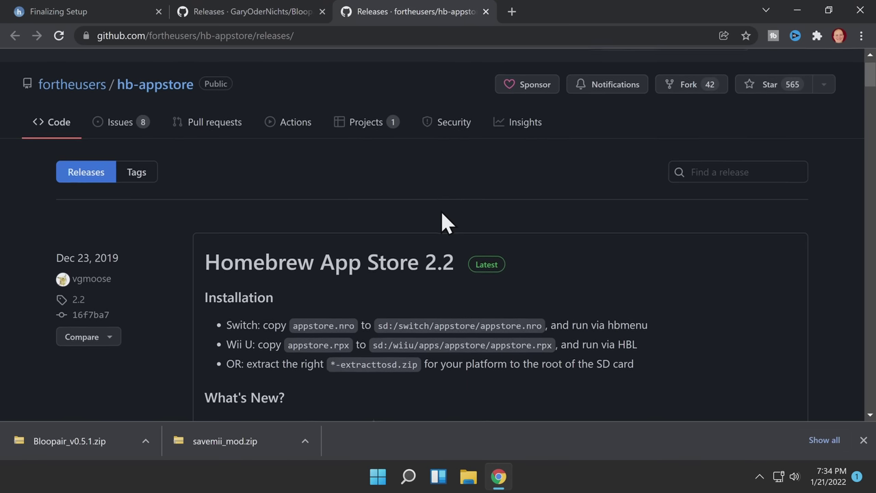
pyautogui.scroll(-6, 442, 210)
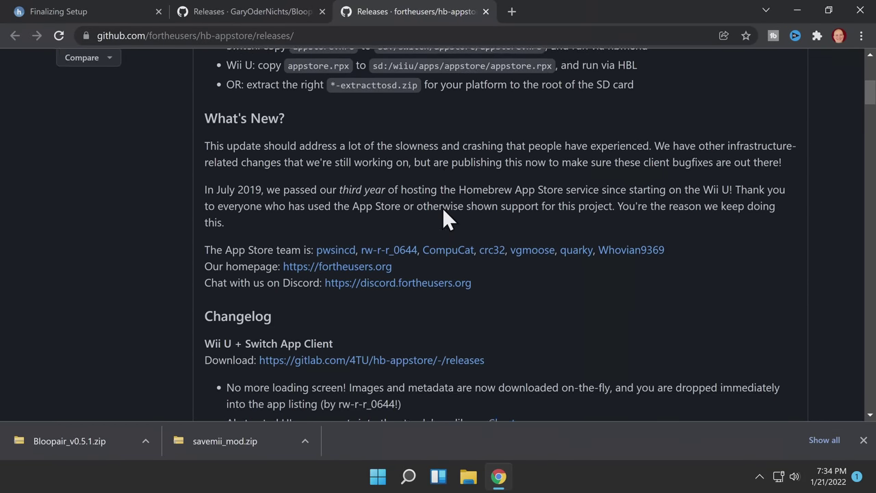
pyautogui.scroll(-5, 442, 204)
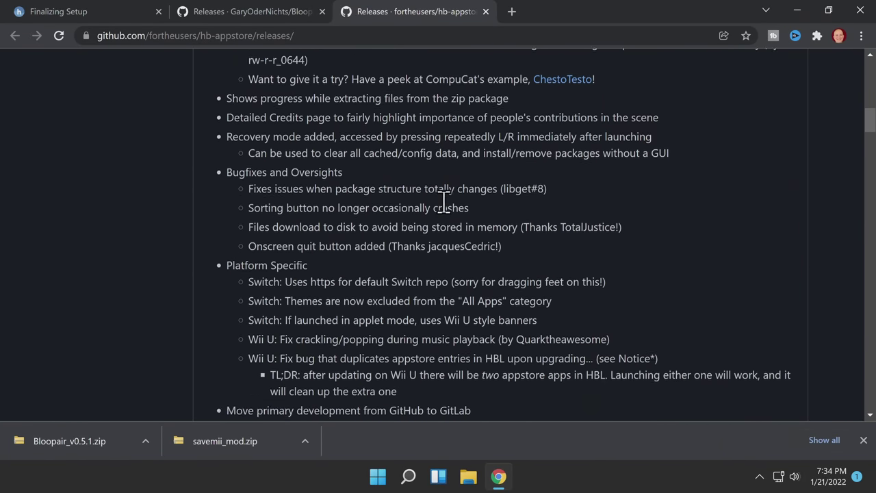
pyautogui.scroll(-3, 347, 223)
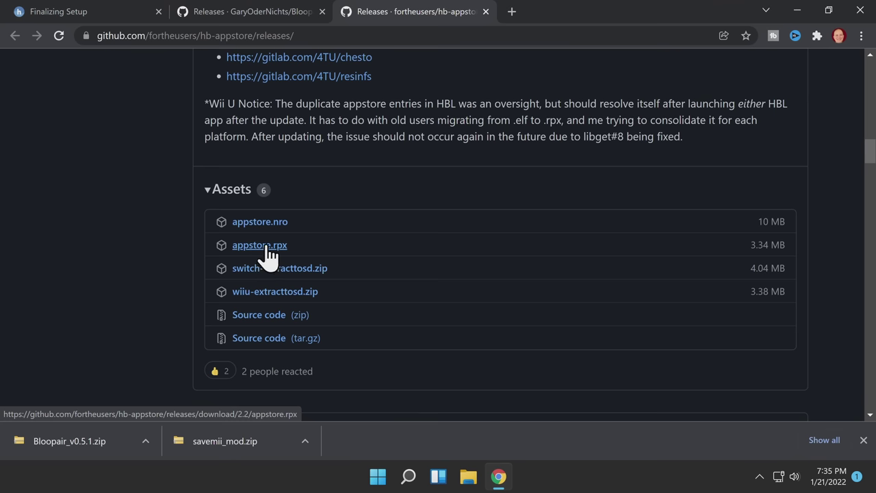
pyautogui.click(289, 294)
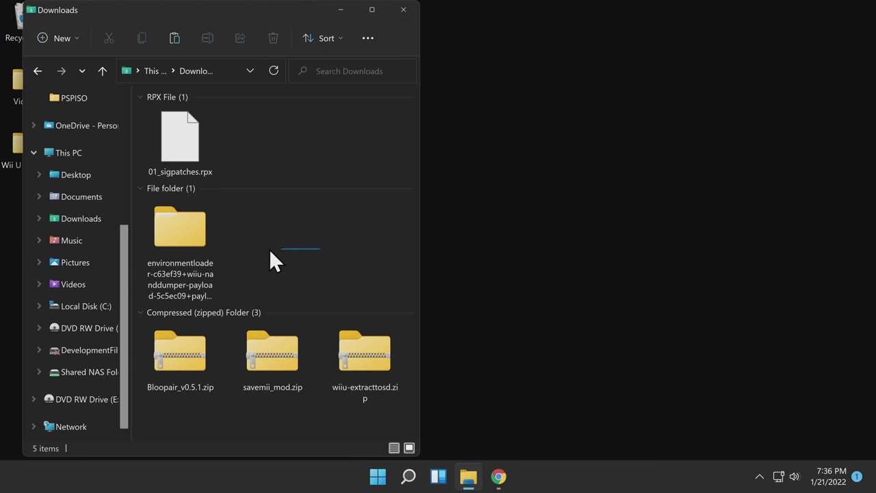
# - Delete the old RPX file and folder from Downloads
pyautogui.moveTo(271, 251); pyautogui.dragTo(186, 150)
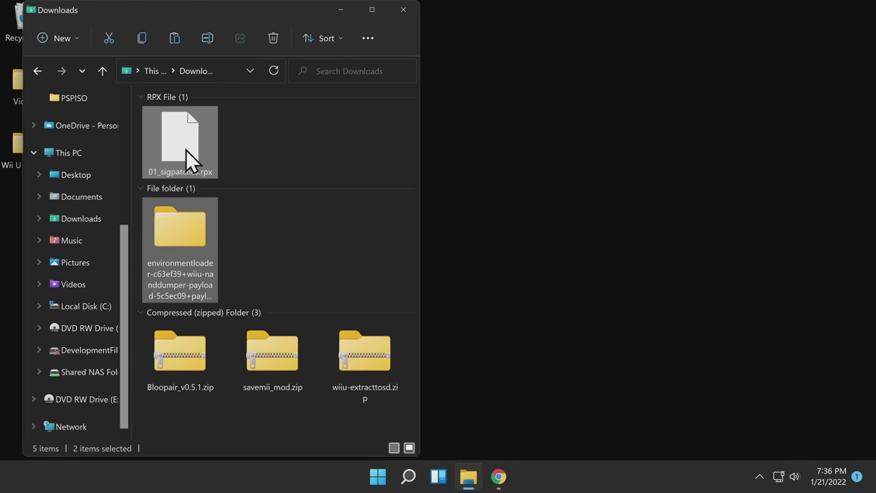
pyautogui.rightClick(186, 149)
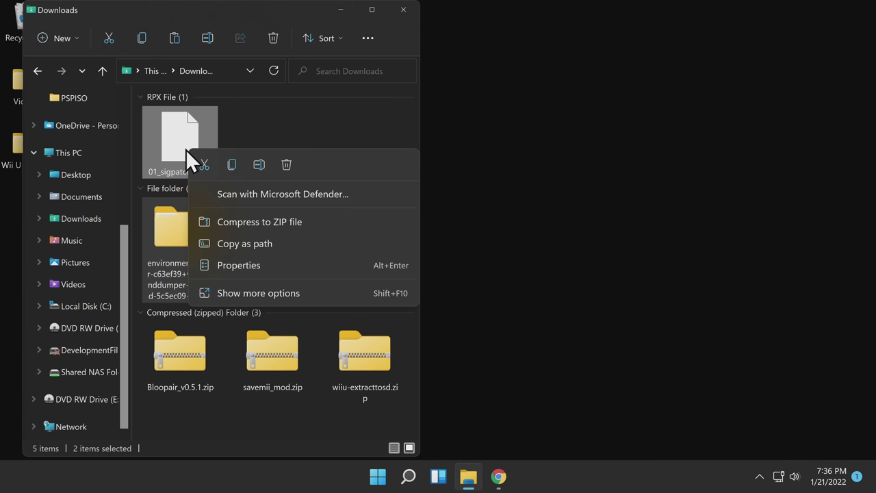
pyautogui.click(284, 161)
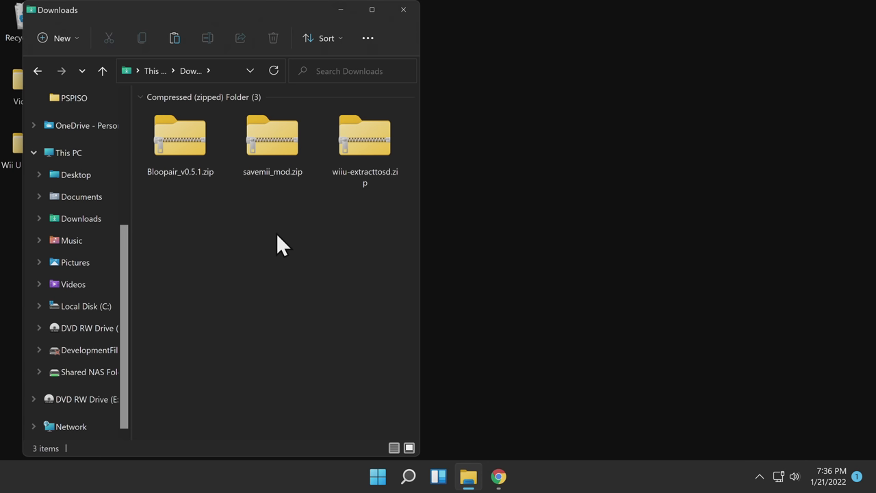
# - Extract Bloopair_v0.5.1.zip into a folder and delete the zip
pyautogui.rightClick(226, 163)
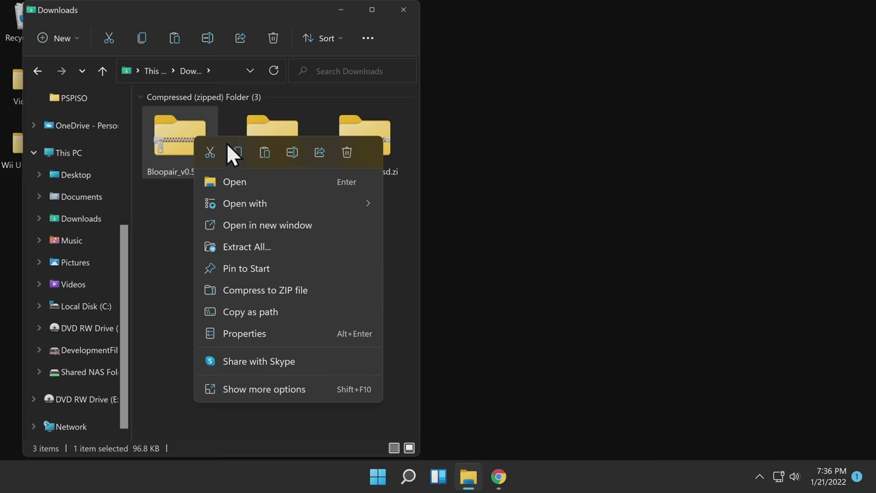
pyautogui.click(238, 245)
pyautogui.click(543, 371)
pyautogui.rightClick(186, 233)
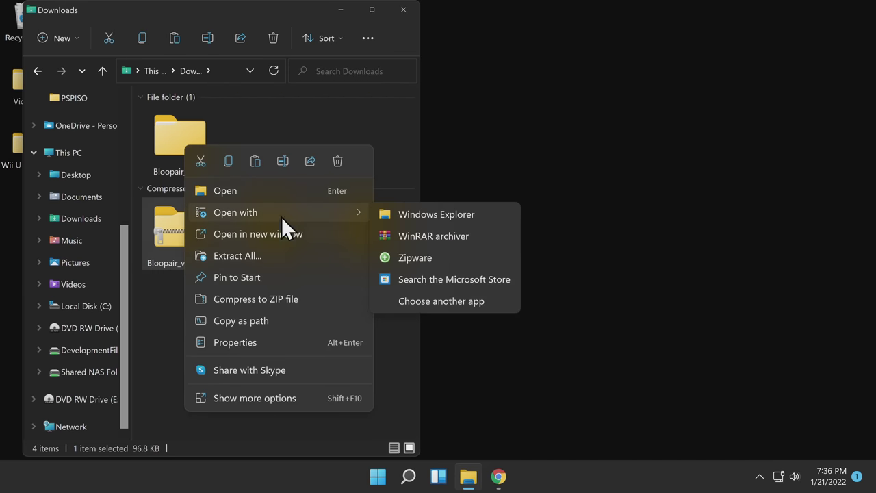
pyautogui.click(340, 162)
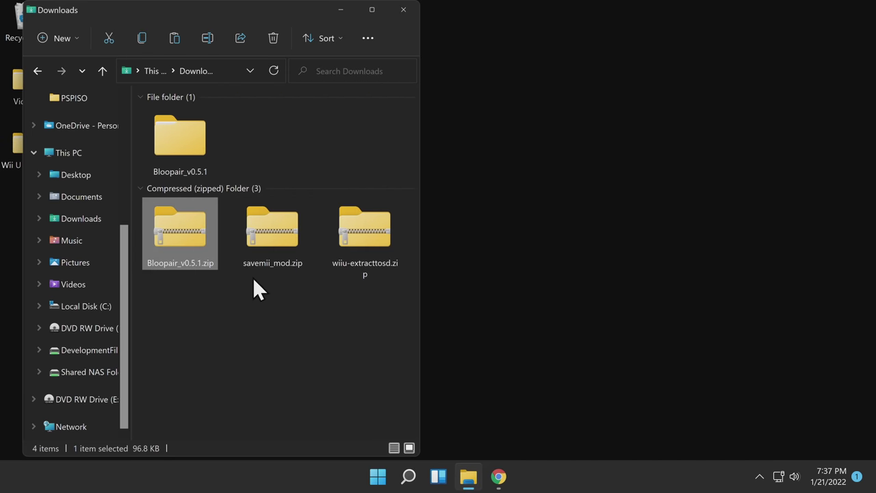
# - Extract savemii_mod.zip into its own folder
pyautogui.rightClick(181, 240)
pyautogui.click(227, 260)
pyautogui.click(546, 375)
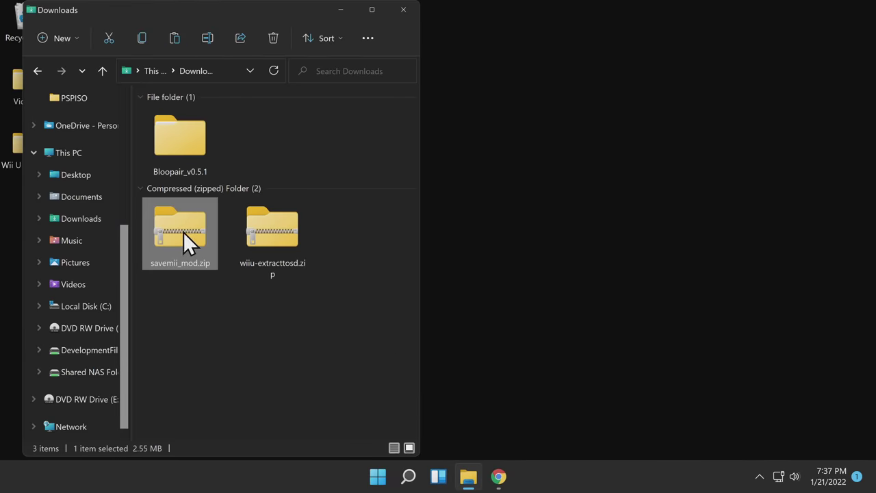
pyautogui.rightClick(185, 230)
# - Extract wiiu-extracttosd.zip into a folder and delete the zip
pyautogui.rightClick(177, 241)
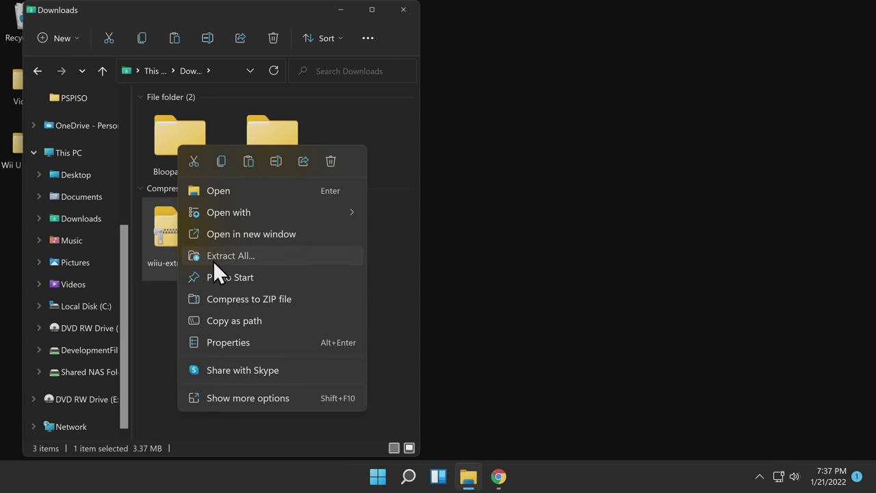
pyautogui.click(213, 258)
pyautogui.click(550, 373)
pyautogui.rightClick(184, 233)
pyautogui.click(339, 162)
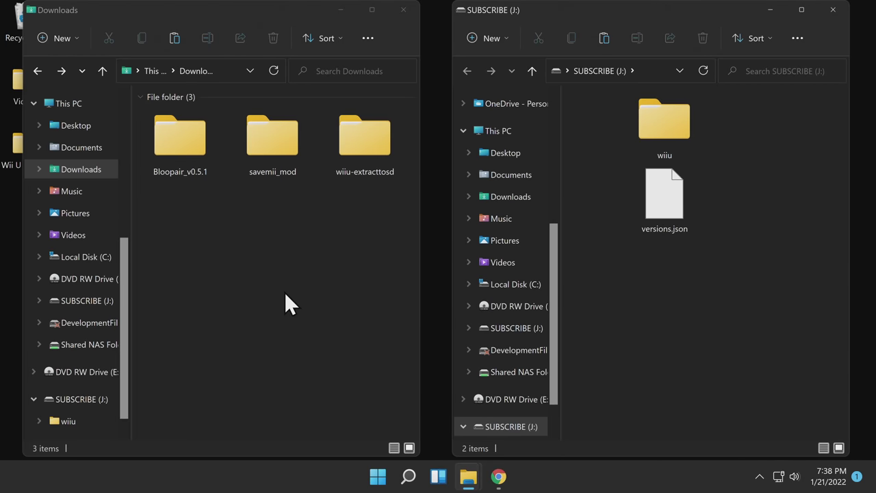
# - Copy Bloopair's wiiu folder and all savemii_mod contents onto SUBSCRIBE (J:)
pyautogui.doubleClick(195, 148)
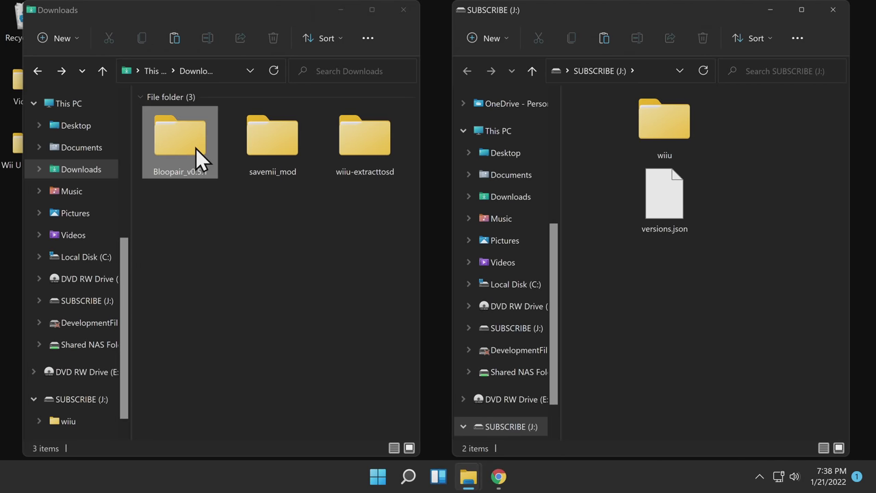
pyautogui.moveTo(228, 127); pyautogui.dragTo(651, 364)
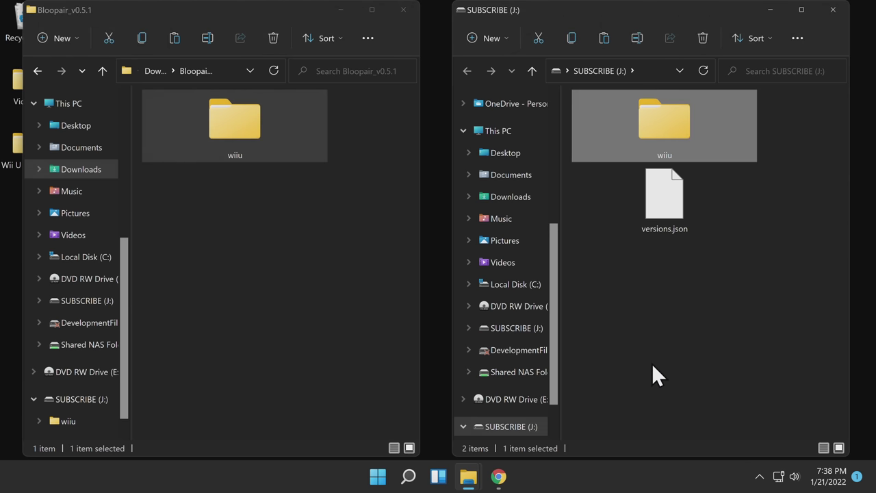
pyautogui.click(37, 69)
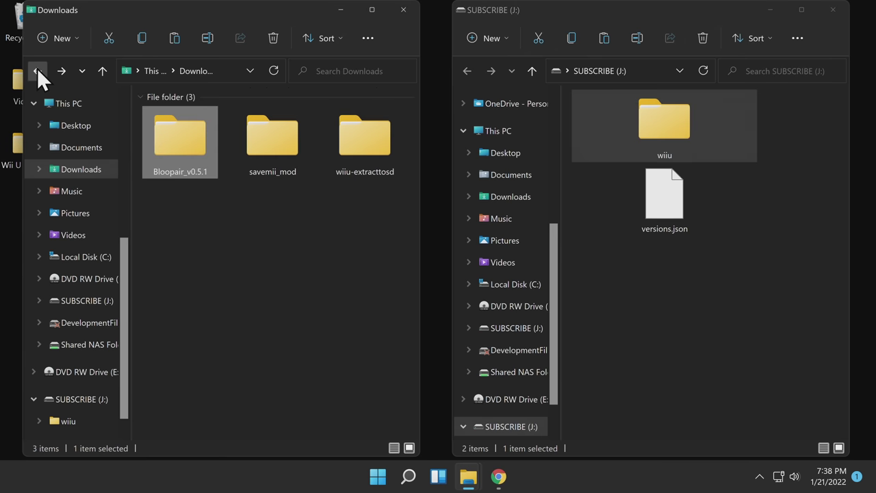
pyautogui.doubleClick(279, 144)
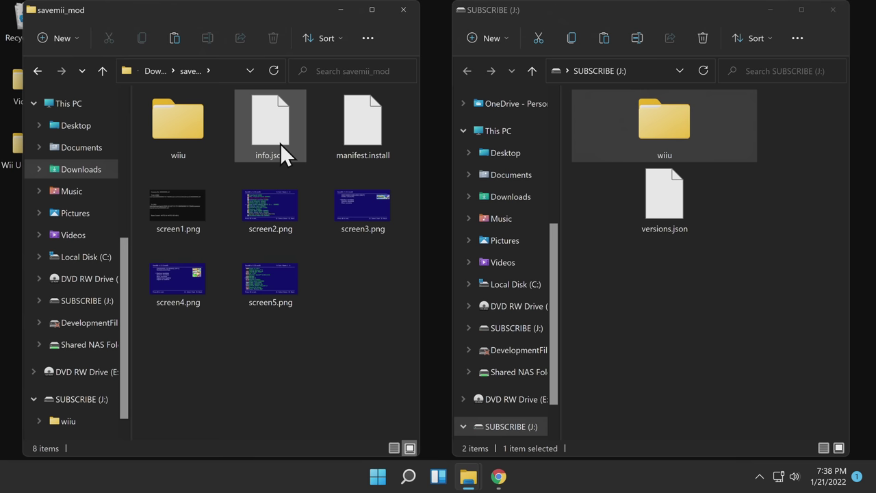
pyautogui.hotkey('ctrl', 'a')
pyautogui.moveTo(186, 121); pyautogui.dragTo(697, 326)
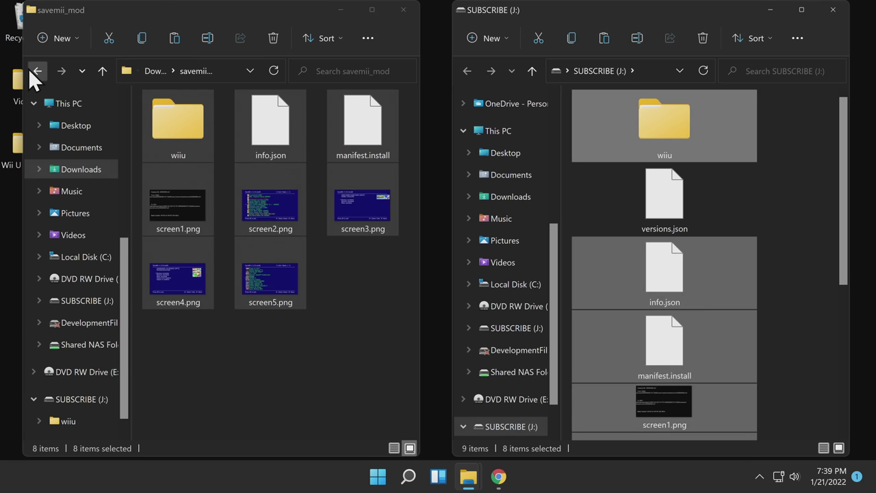
# - Copy wiiu-extracttosd's wiiu folder onto SUBSCRIBE (J:) and close the card's window
pyautogui.click(30, 71)
pyautogui.doubleClick(372, 127)
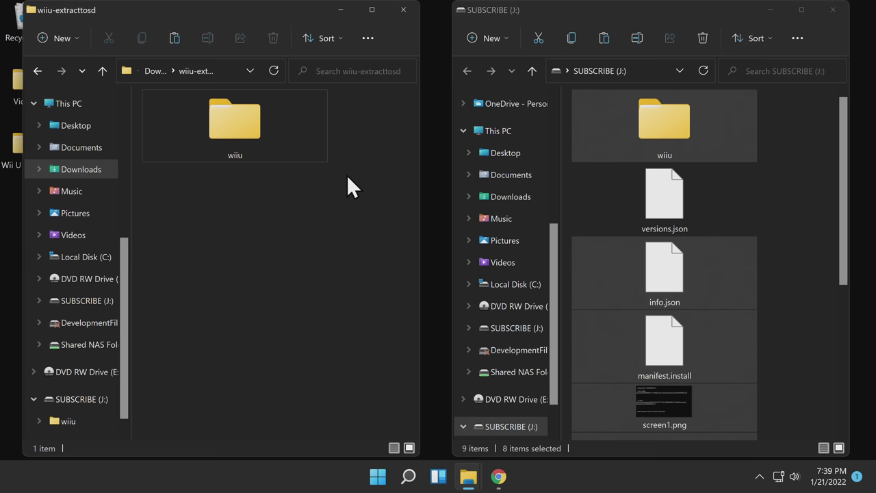
pyautogui.moveTo(266, 121); pyautogui.dragTo(805, 342)
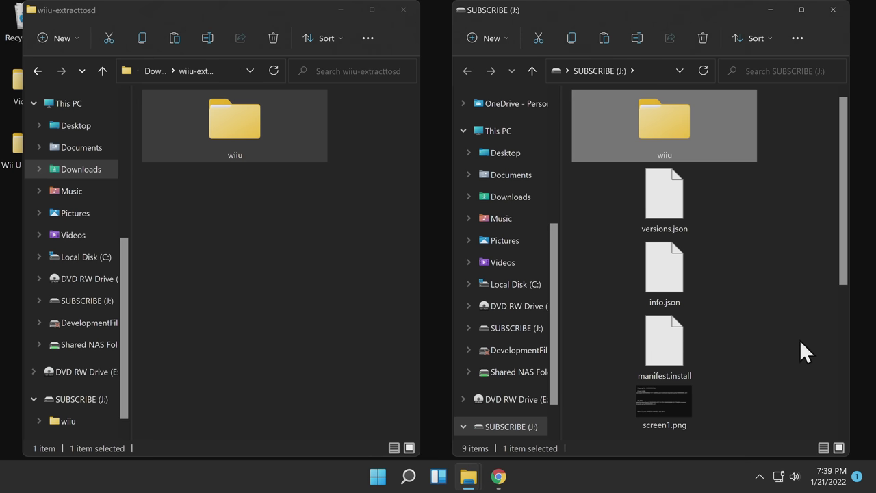
pyautogui.click(827, 11)
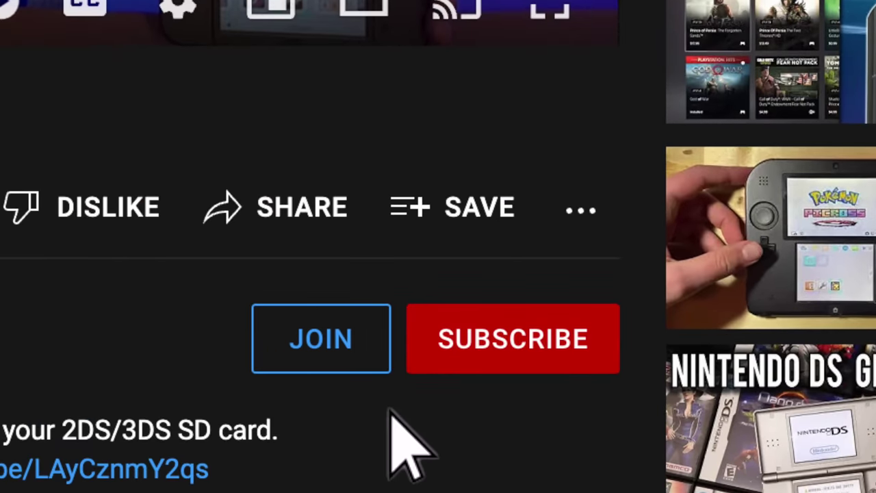
# - Launch the Homebrew Launcher to check that SaveMii Mod, Bloopair and HB App Store are listed
pyautogui.click(317, 329)
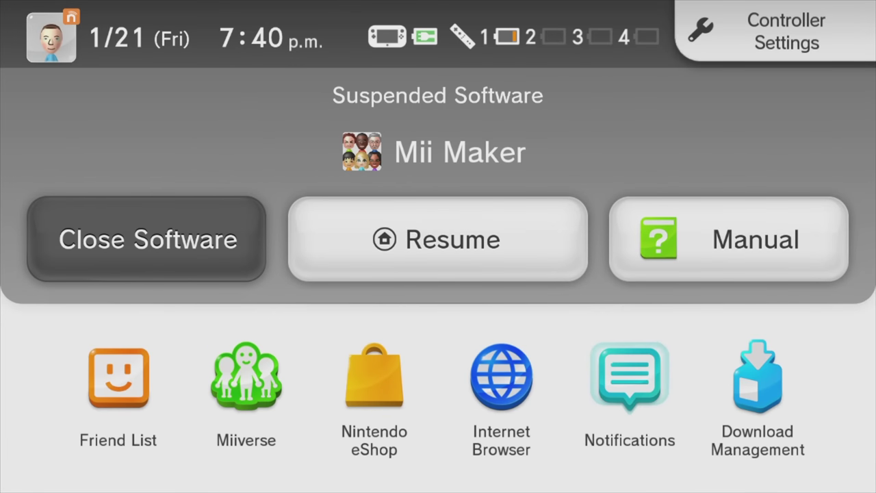
# - Close the suspended Mii Maker from the HOME Menu to return to the Wii U Menu
pyautogui.click(81, 251)
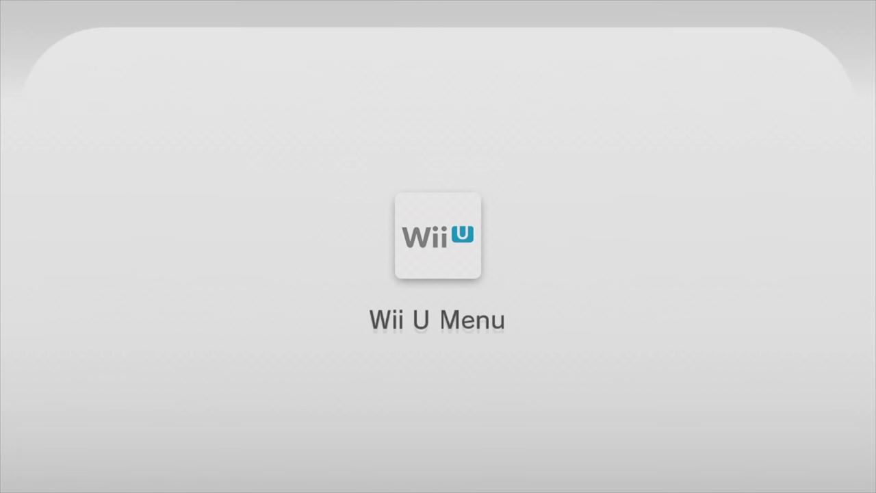